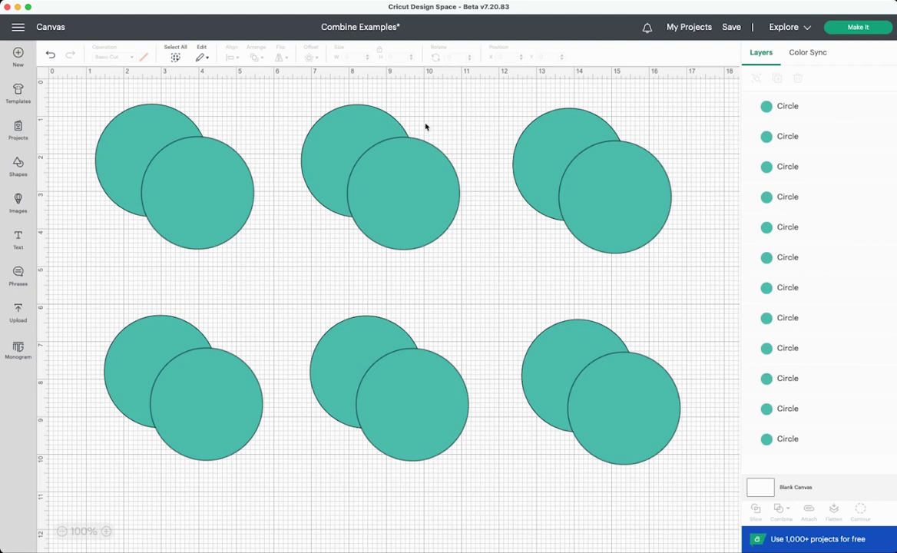
Step: Review the General options in Settings and close them, leaving the twelve-circle canvas unchanged
{"action": "left_click", "coordinate": [15, 28]}
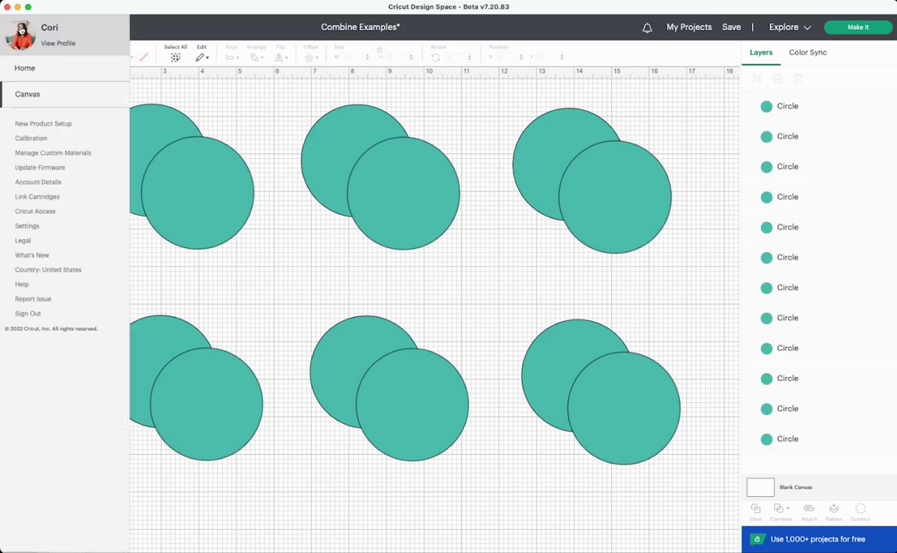
{"action": "left_click", "coordinate": [26, 225]}
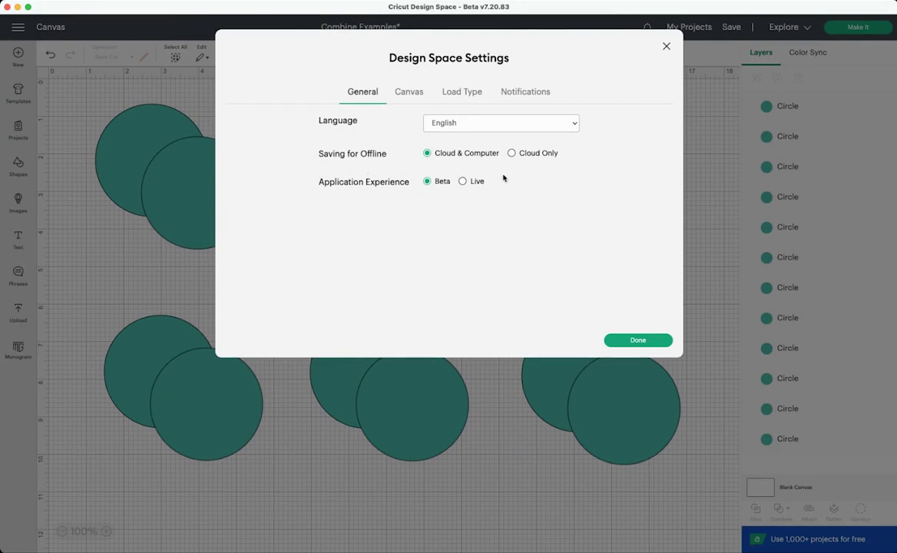
{"action": "left_click", "coordinate": [651, 340]}
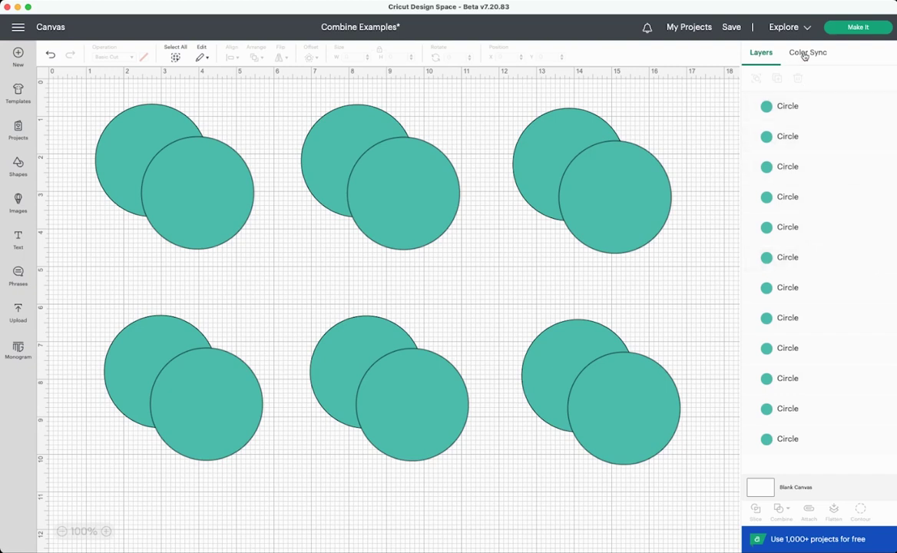
{"action": "left_click", "coordinate": [767, 106]}
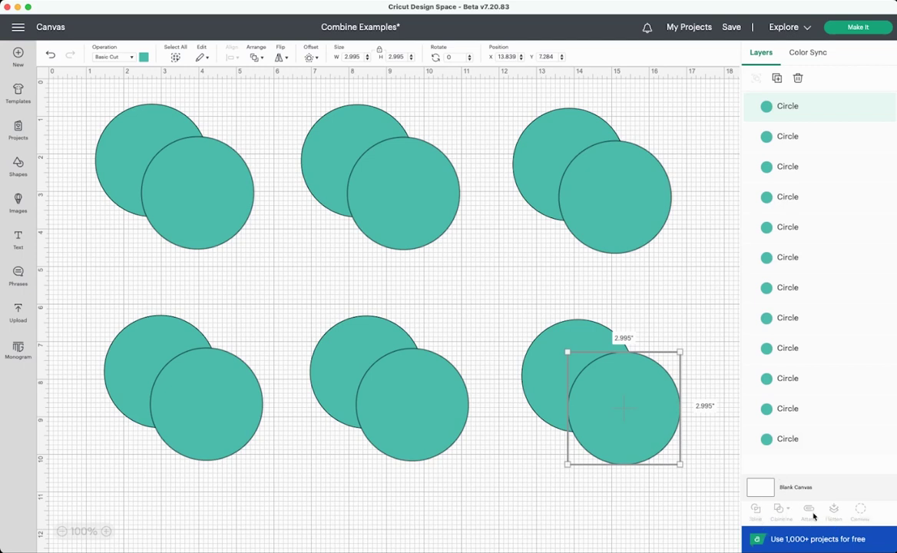
{"action": "left_click", "coordinate": [541, 338], "text": "shift"}
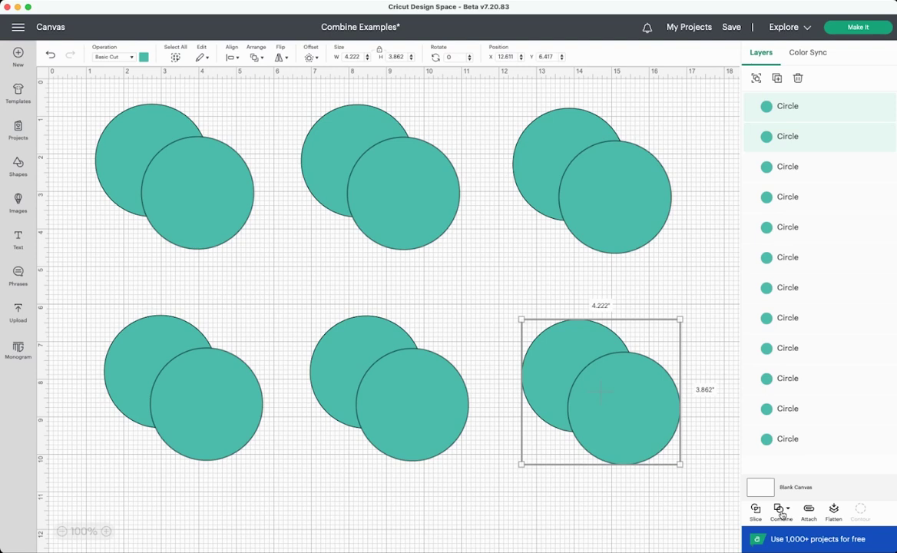
{"action": "left_click", "coordinate": [273, 274]}
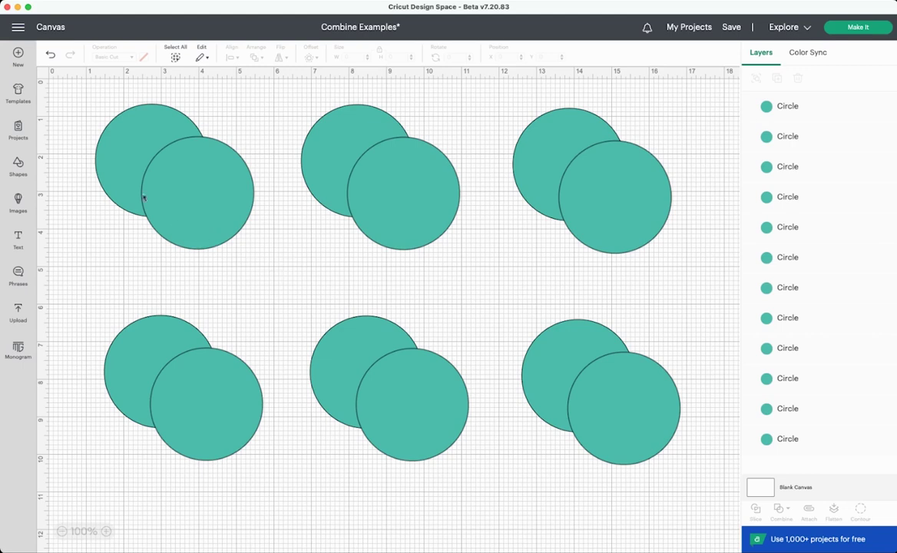
{"action": "left_click_drag", "start_coordinate": [78, 99], "coordinate": [257, 259]}
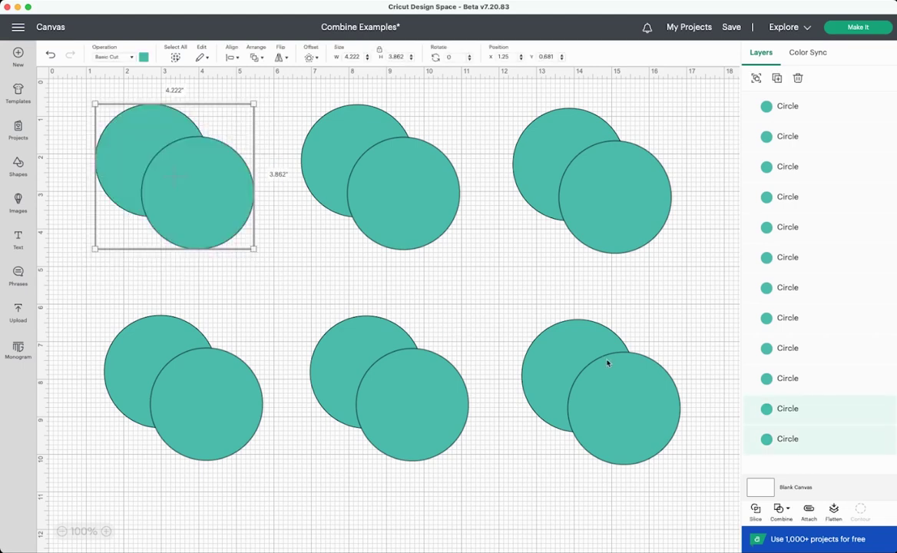
Step: Weld the top-left circle pair into a single Weld Result layer
{"action": "left_click", "coordinate": [782, 515]}
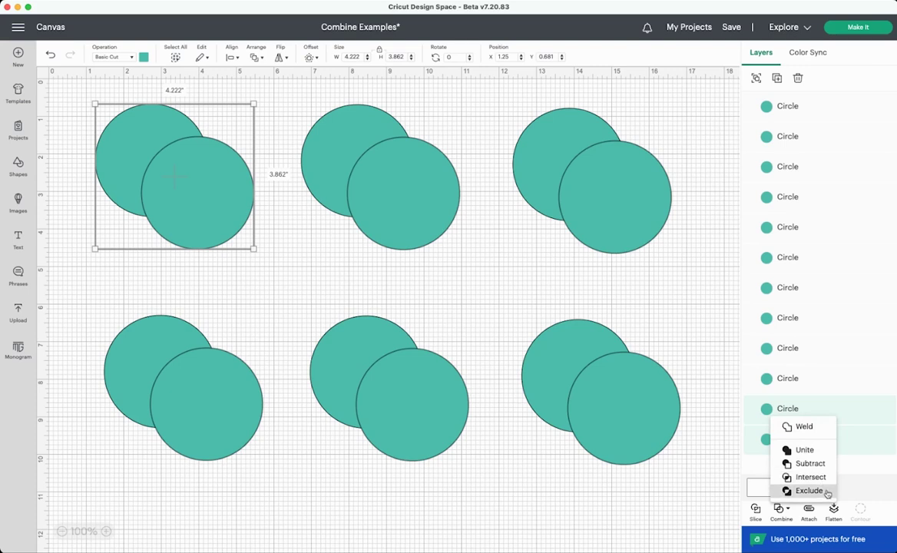
{"action": "left_click", "coordinate": [817, 427]}
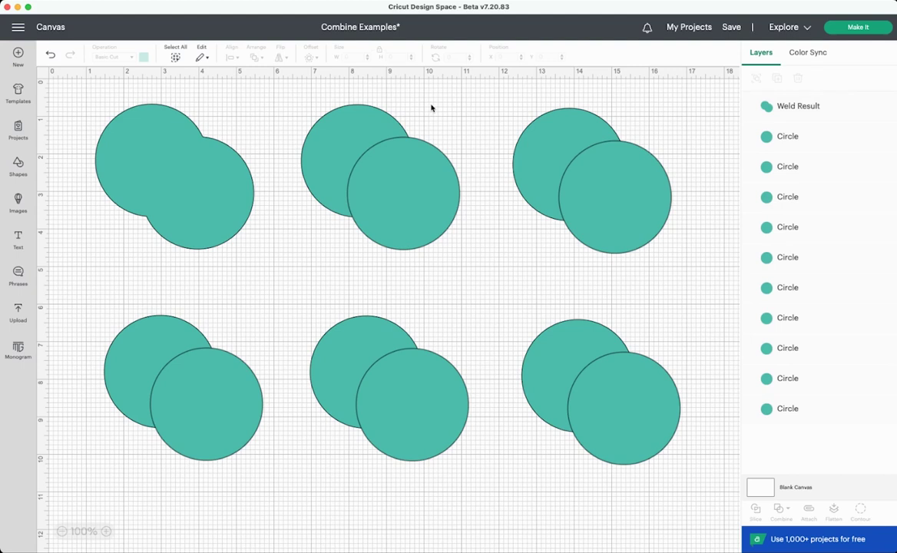
{"action": "key", "text": "super+z"}
Step: Unite the top-middle circle pair into a Unite group
{"action": "left_click_drag", "start_coordinate": [297, 92], "coordinate": [490, 286]}
{"action": "left_click", "coordinate": [779, 508]}
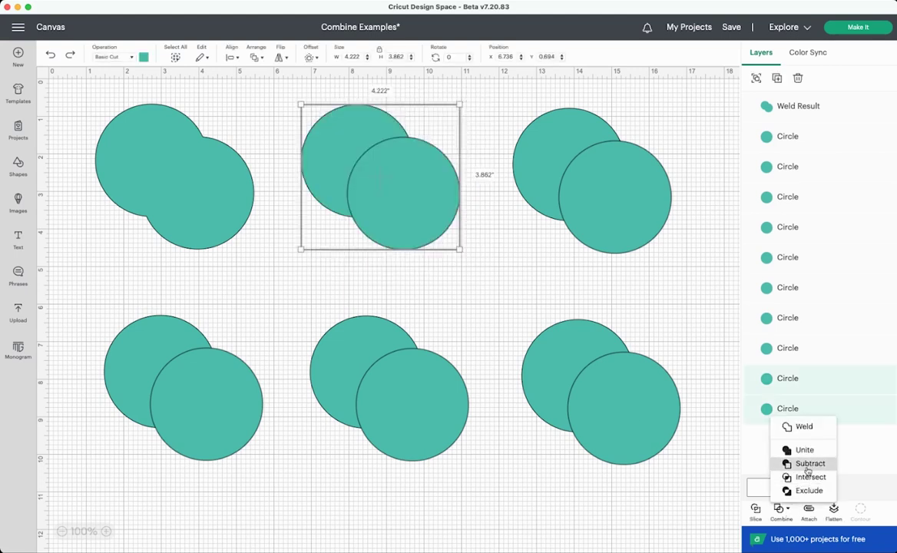
{"action": "left_click", "coordinate": [804, 450]}
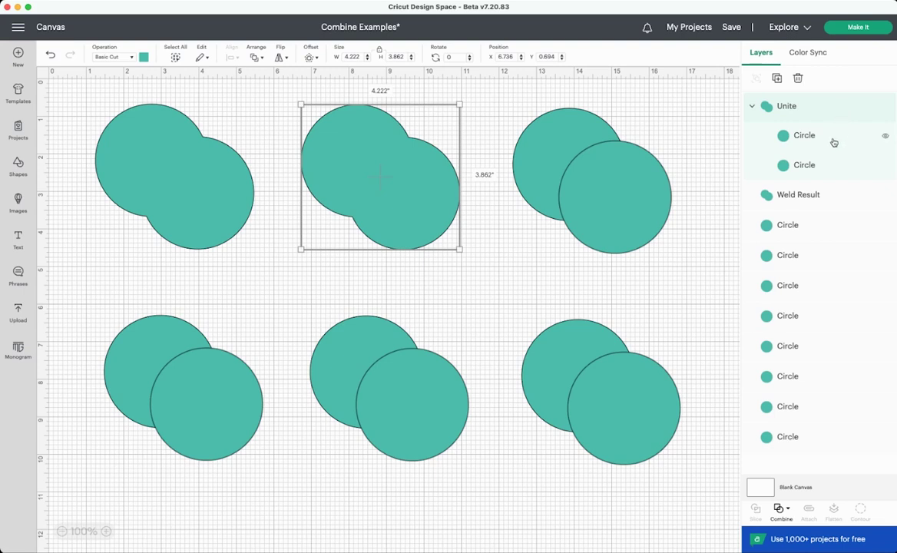
Step: Enlarge and move one circle inside the Unite group, then undo those changes
{"action": "left_click", "coordinate": [834, 143]}
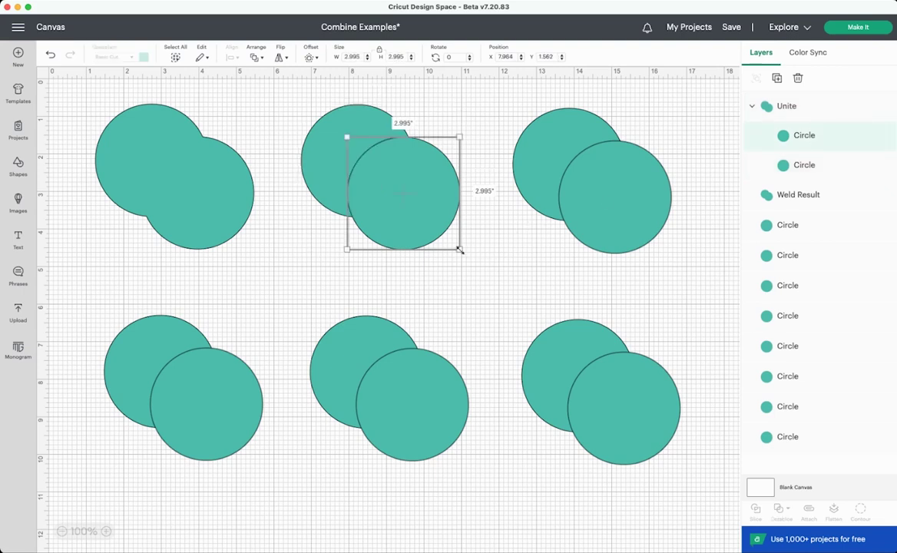
{"action": "left_click_drag", "start_coordinate": [460, 249], "coordinate": [491, 280]}
{"action": "left_click", "coordinate": [491, 268]}
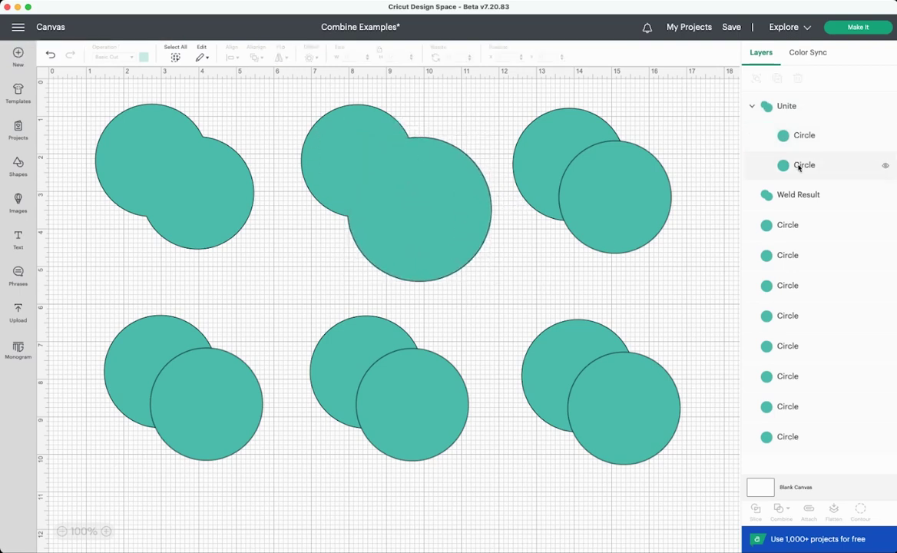
{"action": "left_click", "coordinate": [805, 135]}
{"action": "left_click_drag", "start_coordinate": [462, 260], "coordinate": [467, 225]}
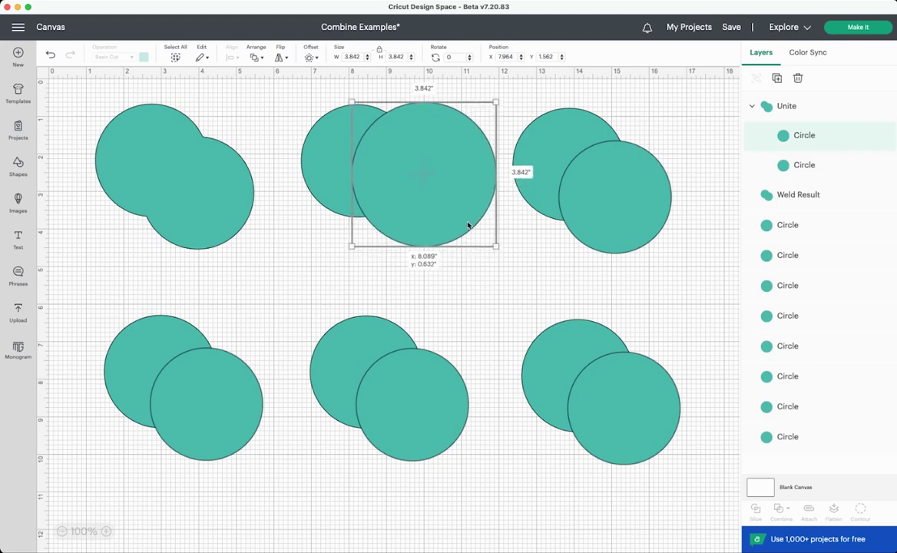
{"action": "left_click", "coordinate": [474, 230]}
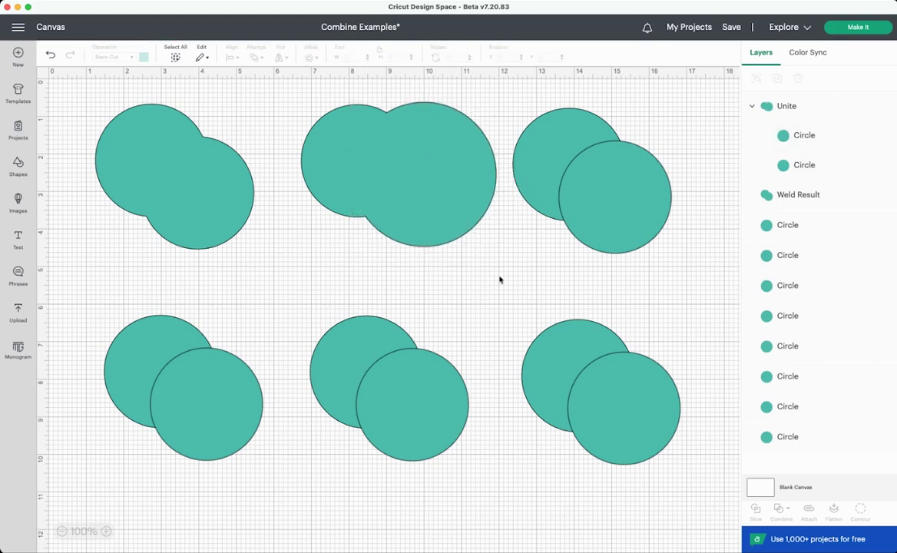
{"action": "key", "text": "super+z"}
{"action": "key", "text": "super+z"}
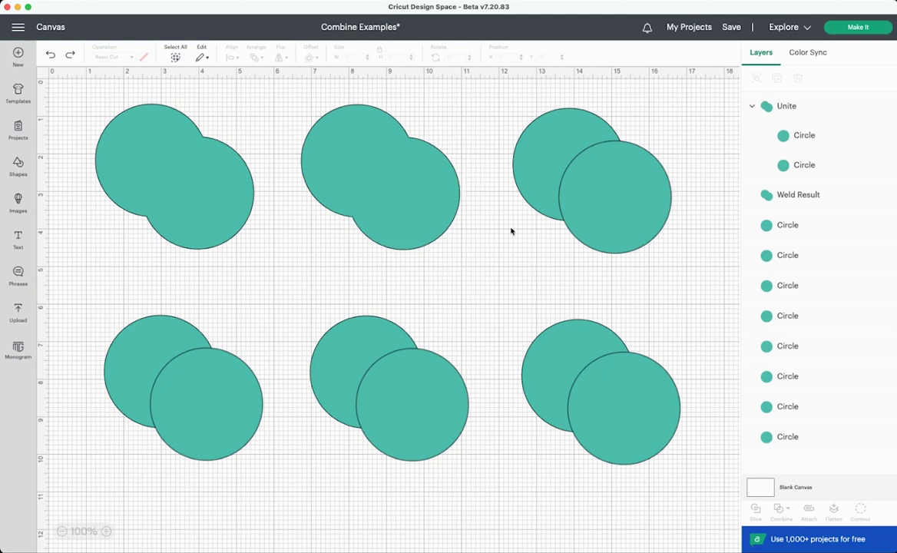
Step: Undo Unite on the top-middle shape, then unite the two circles again
{"action": "left_click", "coordinate": [425, 179]}
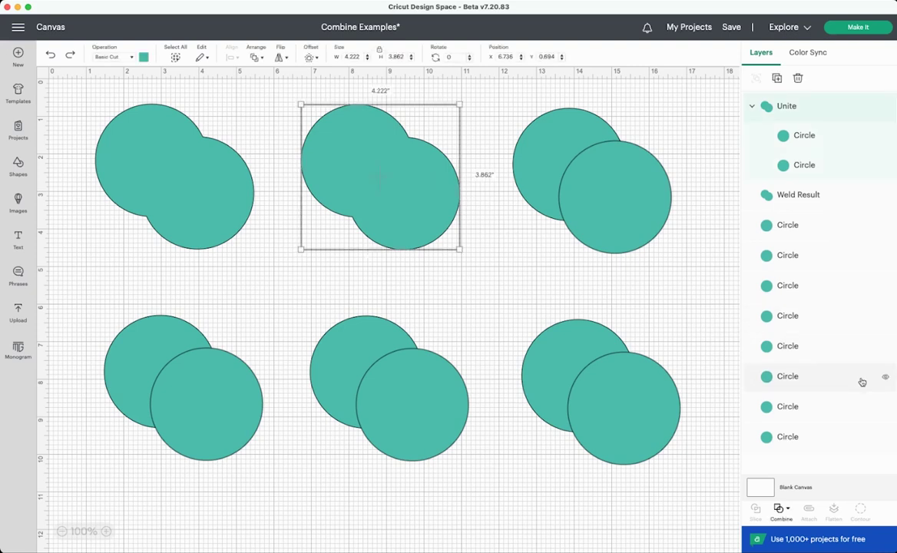
{"action": "left_click", "coordinate": [779, 508]}
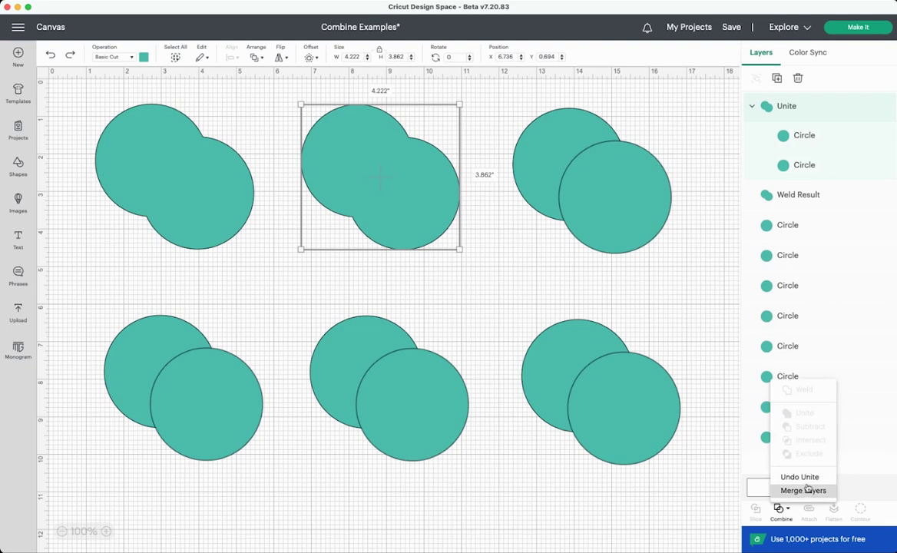
{"action": "left_click", "coordinate": [803, 477]}
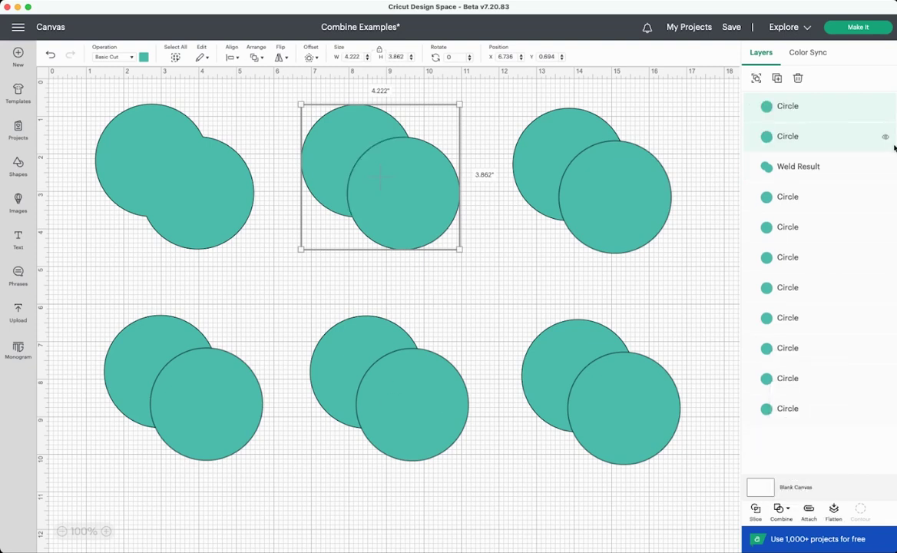
{"action": "left_click", "coordinate": [780, 518]}
{"action": "left_click", "coordinate": [790, 451]}
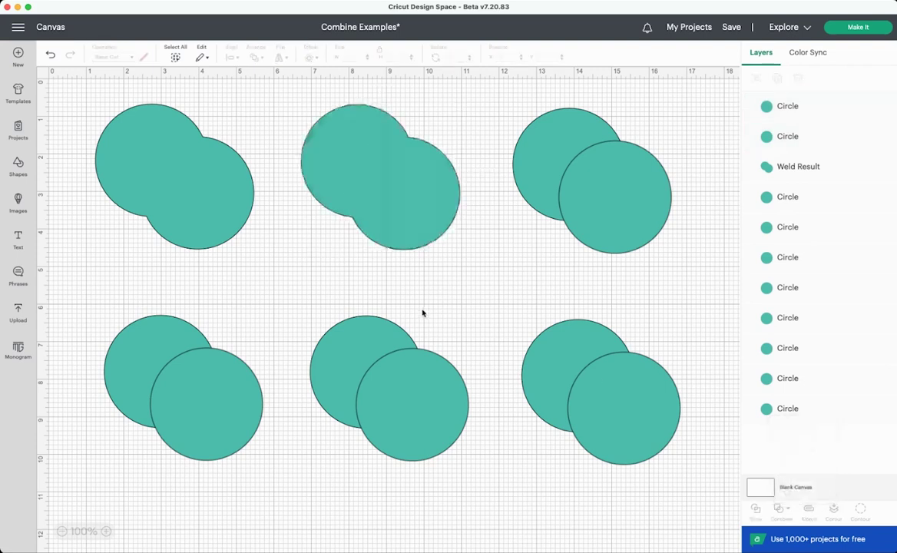
{"action": "left_click", "coordinate": [688, 291]}
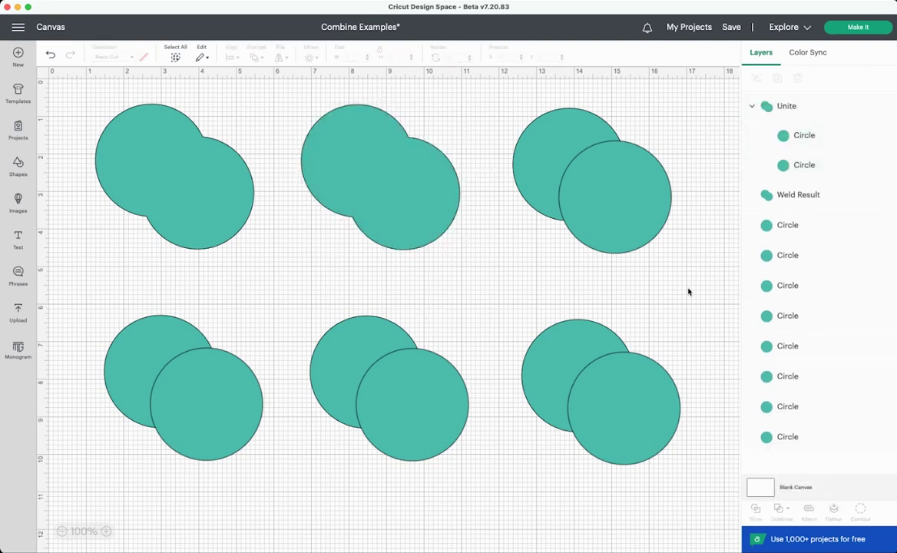
{"action": "left_click_drag", "start_coordinate": [499, 100], "coordinate": [679, 261]}
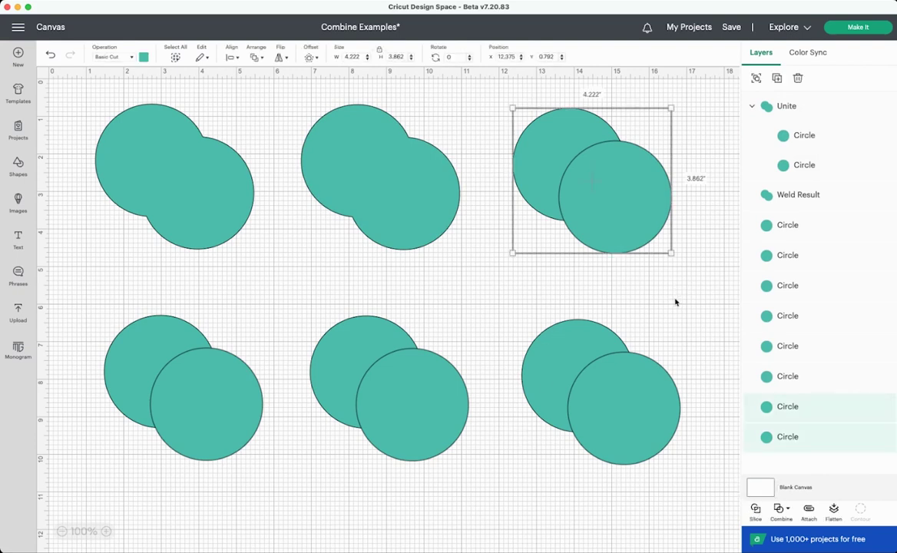
Step: Slice the top-right circles and spread both crescents and one leaf piece apart
{"action": "left_click", "coordinate": [755, 508]}
{"action": "left_click_drag", "start_coordinate": [650, 244], "coordinate": [681, 273]}
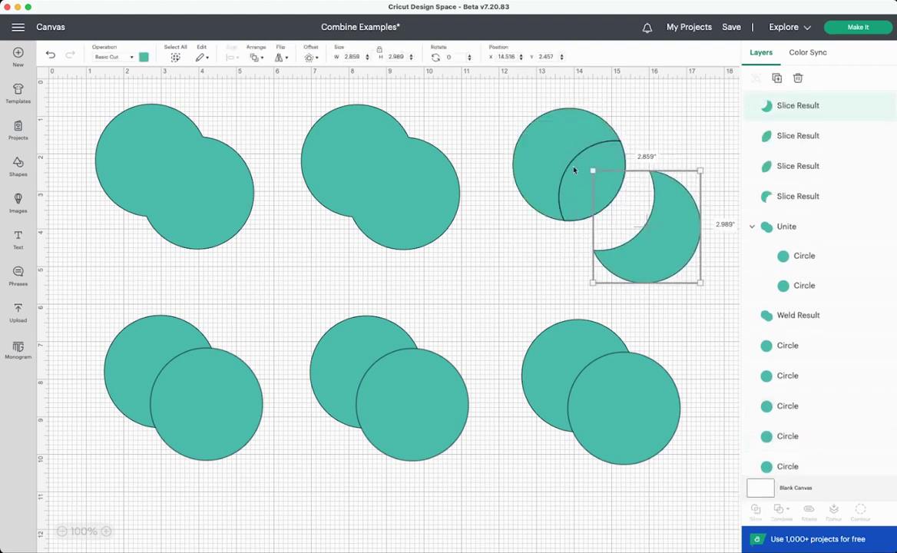
{"action": "left_click_drag", "start_coordinate": [551, 148], "coordinate": [530, 168]}
{"action": "left_click", "coordinate": [592, 172]}
{"action": "left_click_drag", "start_coordinate": [611, 156], "coordinate": [688, 97]}
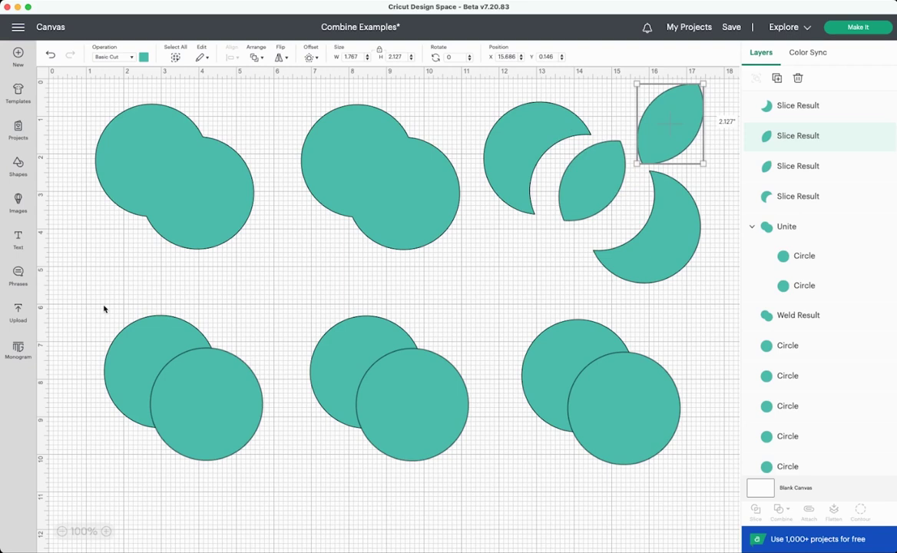
{"action": "left_click_drag", "start_coordinate": [104, 306], "coordinate": [268, 481]}
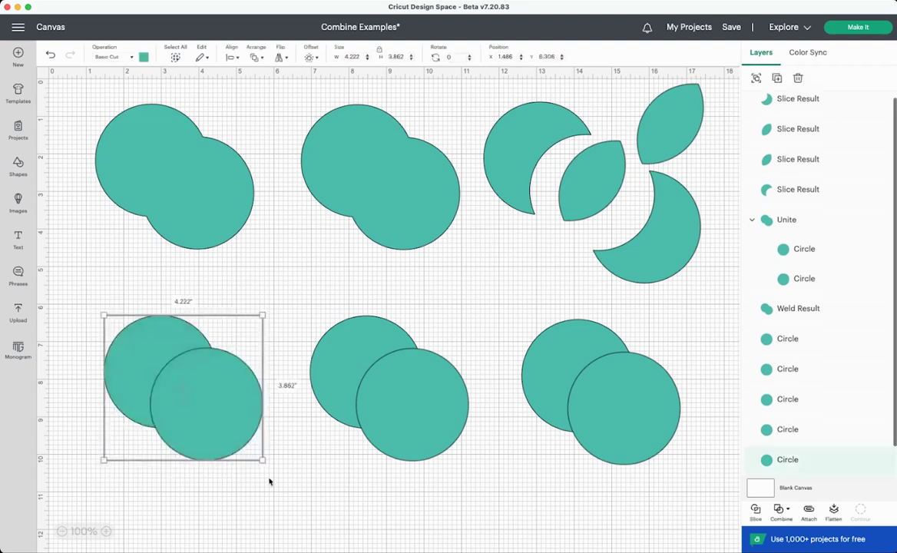
Step: Subtract the bottom-left pair into a crescent and intersect the bottom-middle pair into a leaf
{"action": "left_click", "coordinate": [786, 510]}
{"action": "left_click", "coordinate": [792, 462]}
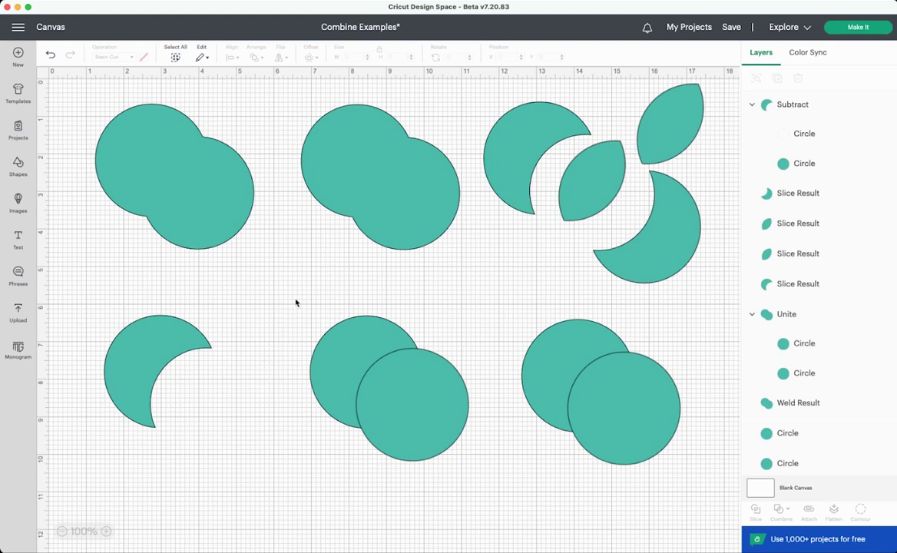
{"action": "left_click_drag", "start_coordinate": [295, 302], "coordinate": [480, 468]}
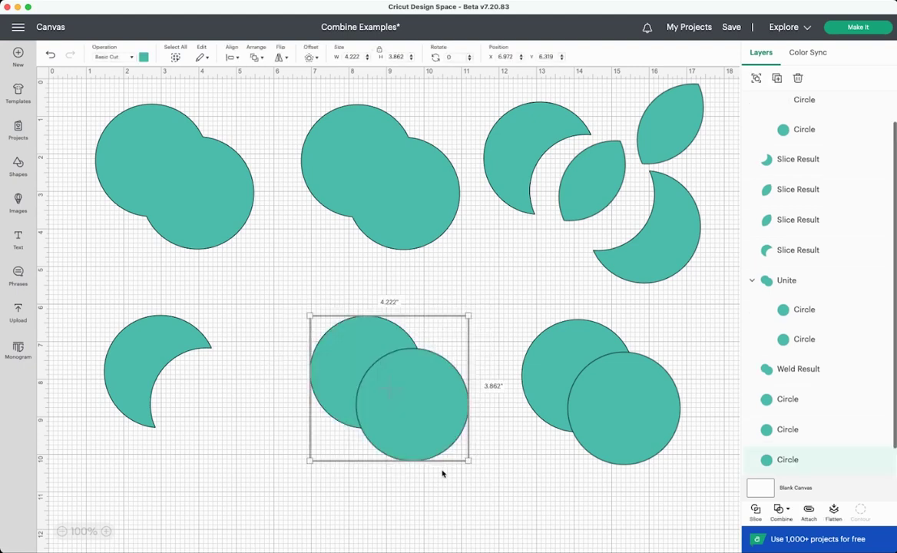
{"action": "left_click", "coordinate": [777, 513]}
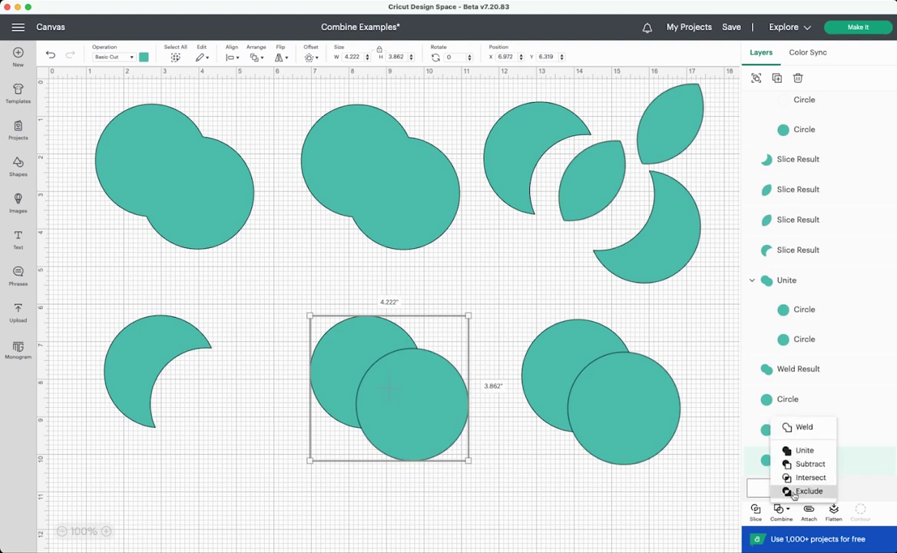
{"action": "left_click", "coordinate": [790, 476]}
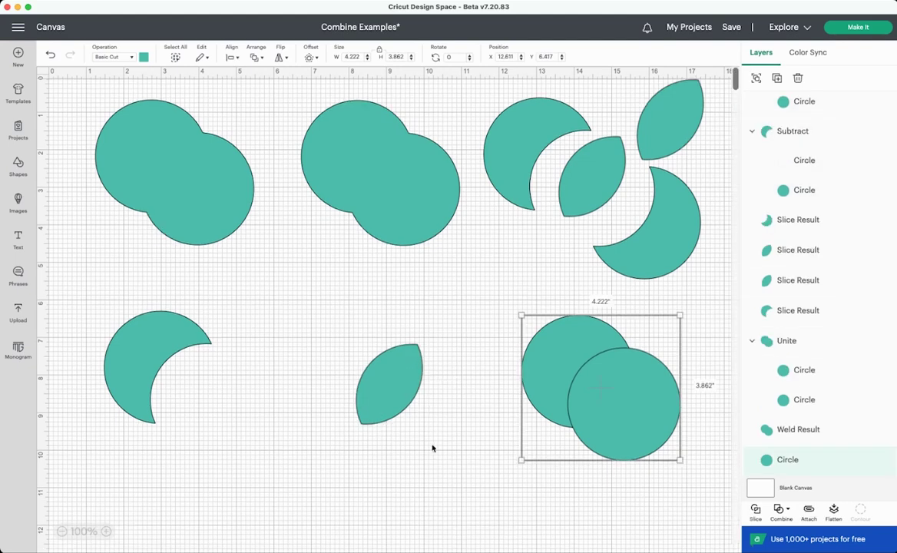
{"action": "left_click", "coordinate": [435, 453]}
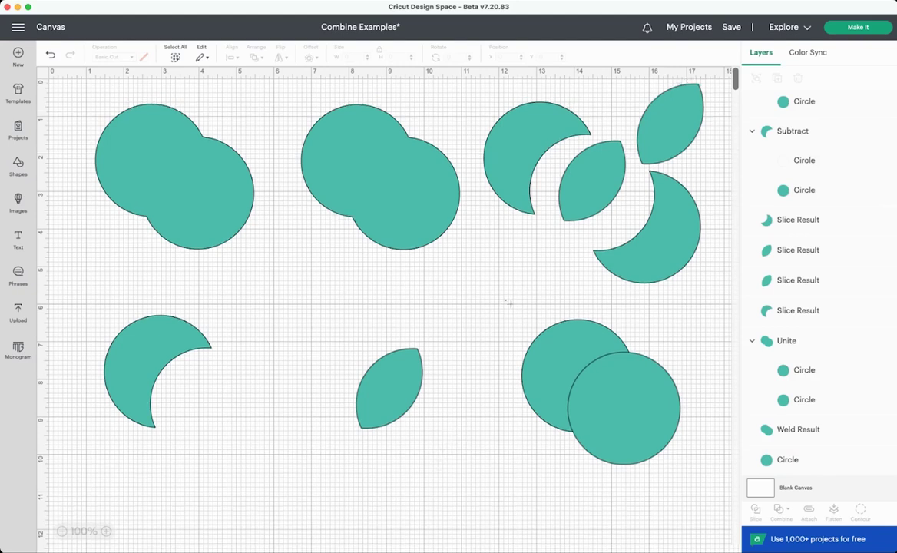
Step: Exclude the overlap of the bottom-right circle pair
{"action": "left_click_drag", "start_coordinate": [509, 305], "coordinate": [705, 492]}
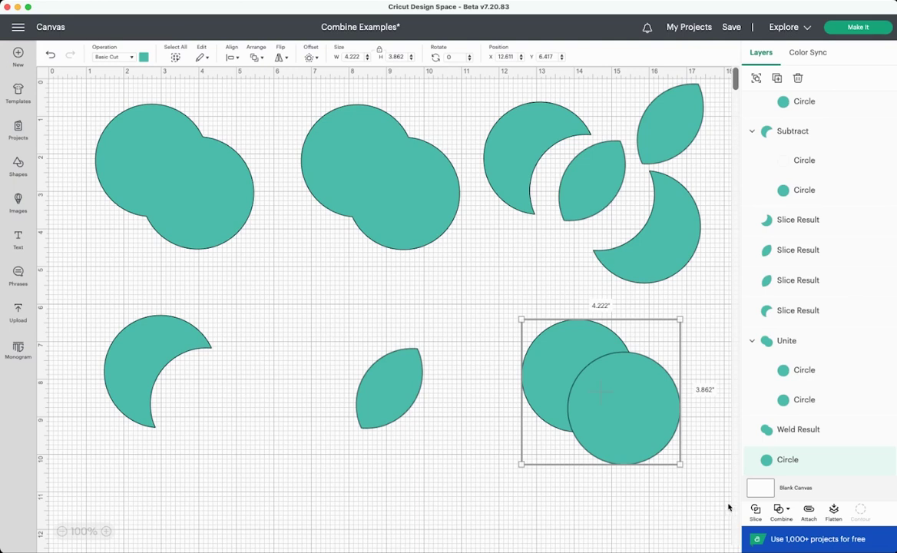
{"action": "left_click", "coordinate": [781, 510]}
{"action": "left_click", "coordinate": [805, 493]}
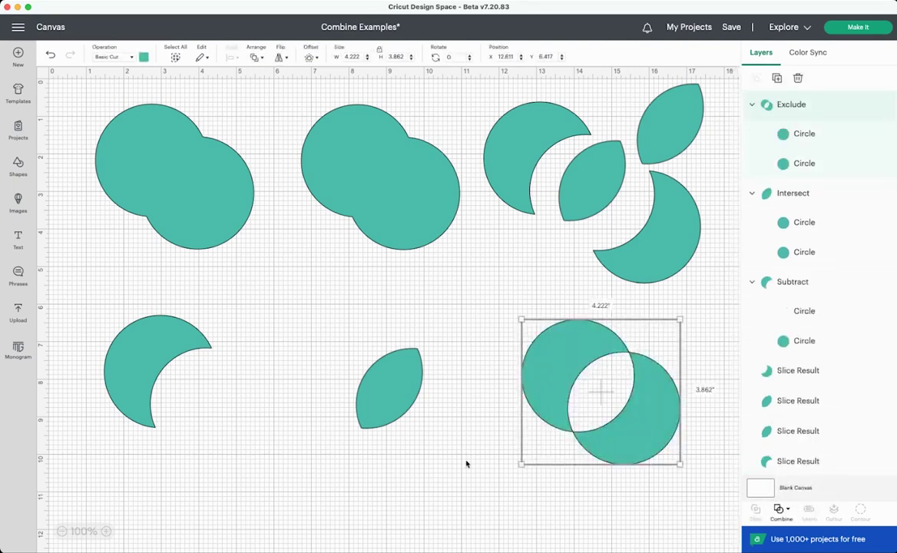
{"action": "left_click", "coordinate": [684, 514]}
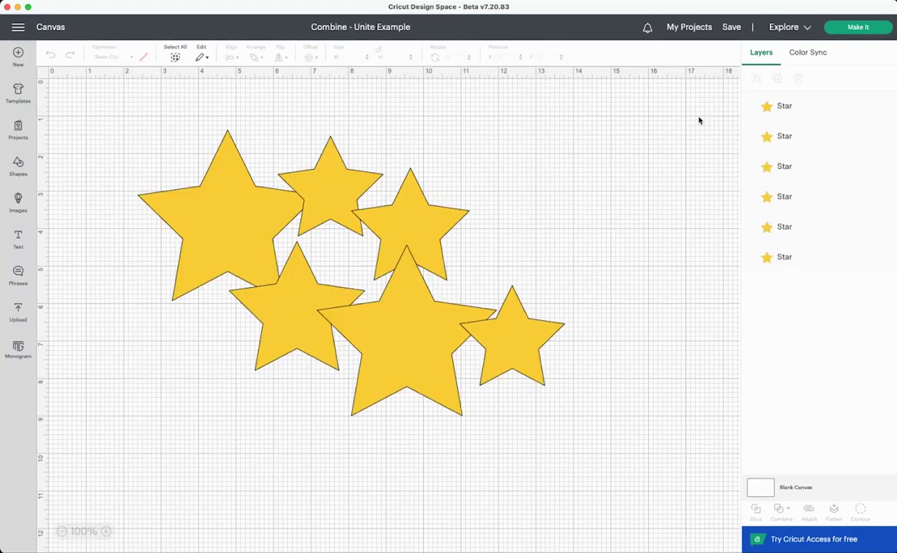
Step: Unite all six yellow stars into one Unite group
{"action": "left_click_drag", "start_coordinate": [142, 119], "coordinate": [597, 454]}
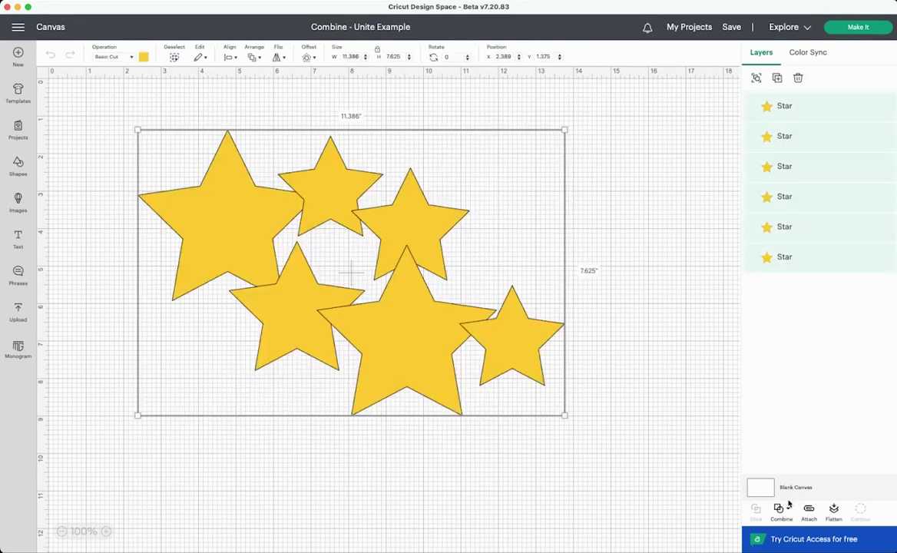
{"action": "left_click", "coordinate": [780, 509]}
{"action": "left_click", "coordinate": [531, 371]}
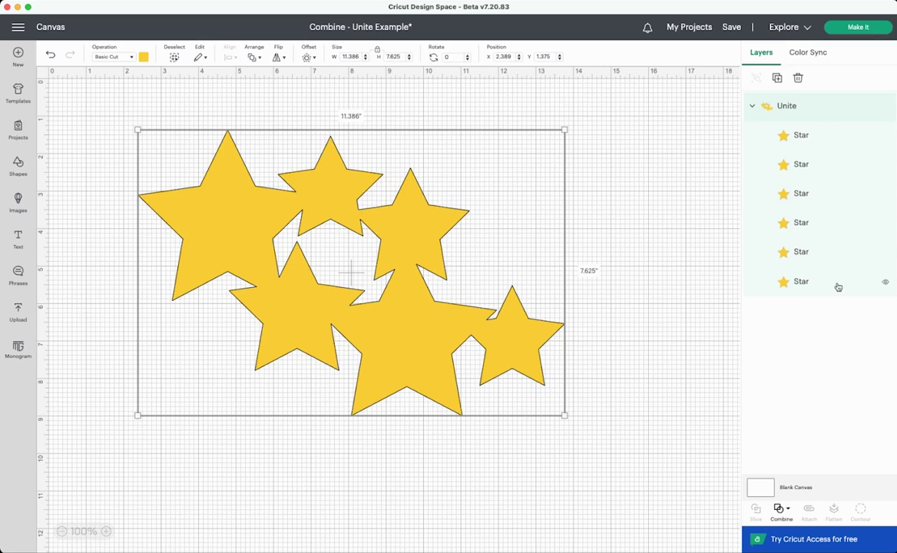
{"action": "left_click", "coordinate": [595, 161]}
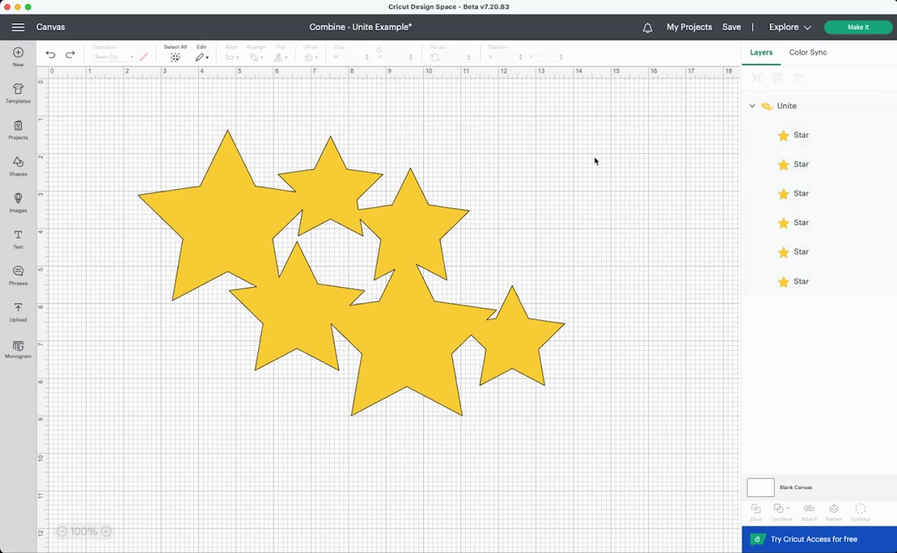
Step: Enlarge the right-hand star to about 4.76 inches, move and rotate it, then delete it
{"action": "left_click", "coordinate": [826, 141]}
{"action": "left_click_drag", "start_coordinate": [568, 283], "coordinate": [638, 233]}
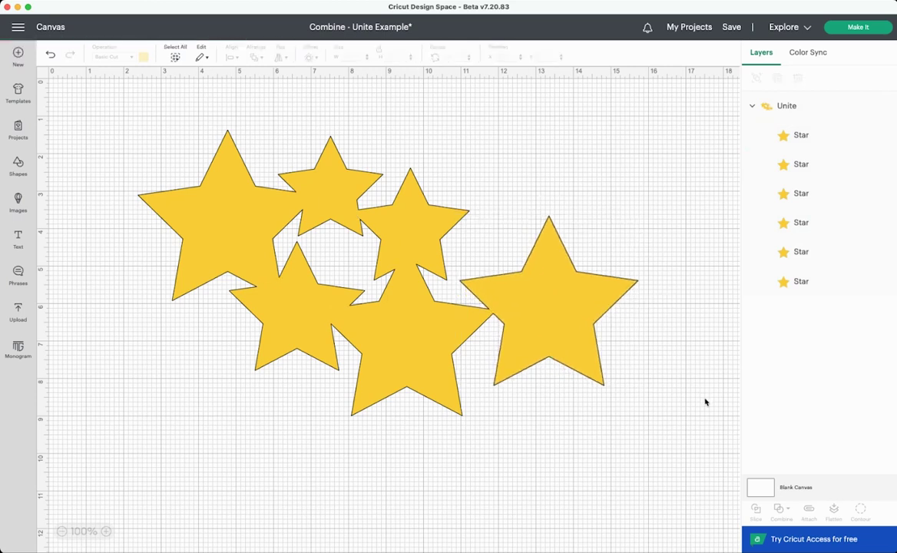
{"action": "left_click", "coordinate": [799, 137]}
{"action": "left_click_drag", "start_coordinate": [569, 301], "coordinate": [569, 349]}
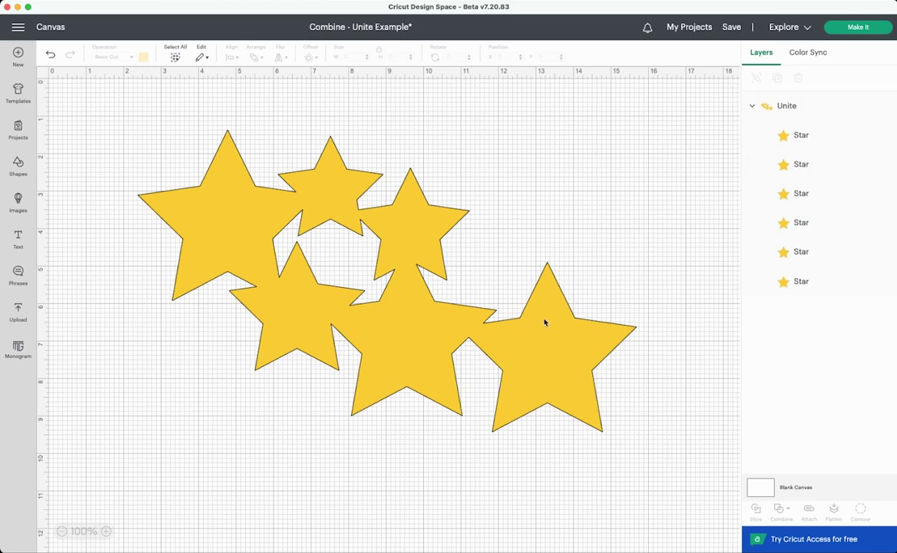
{"action": "left_click", "coordinate": [782, 136]}
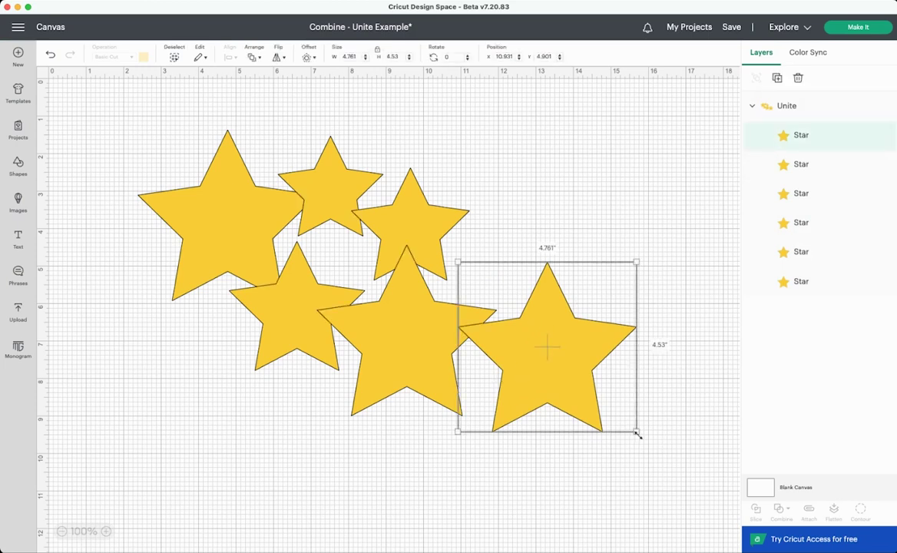
{"action": "left_click_drag", "start_coordinate": [649, 435], "coordinate": [687, 292]}
{"action": "left_click", "coordinate": [686, 292]}
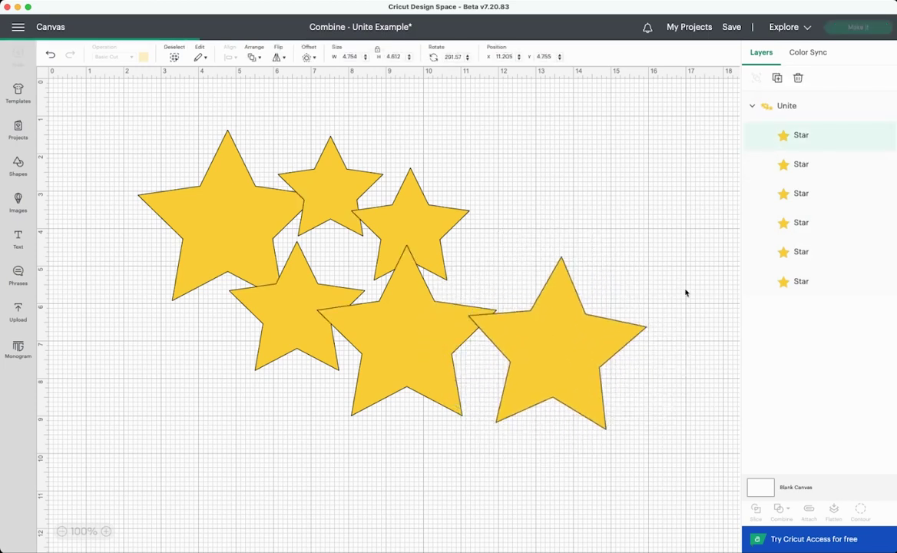
{"action": "left_click", "coordinate": [776, 134]}
{"action": "left_click", "coordinate": [752, 215]}
{"action": "key", "text": "Delete"}
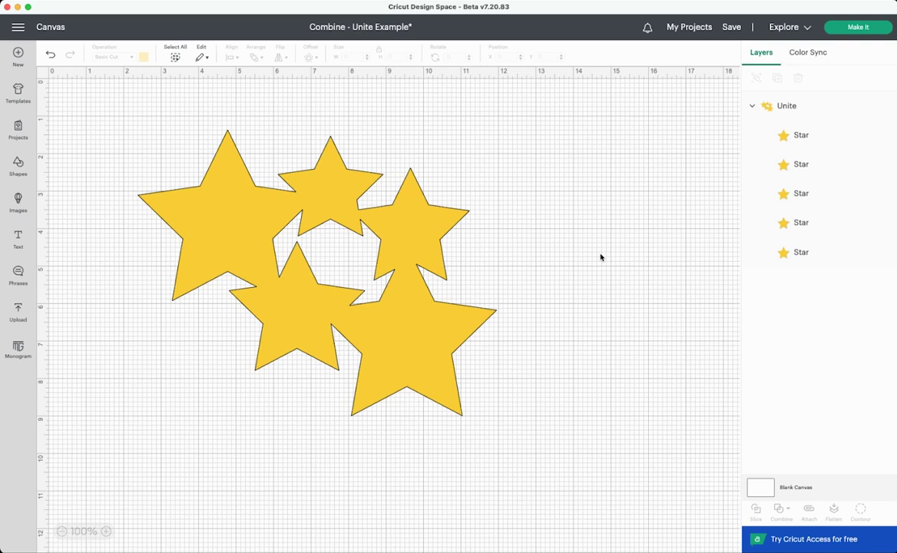
Step: Add a star from Shapes beside the yellow stars and enlarge it to about 3.4 inches
{"action": "left_click", "coordinate": [17, 164]}
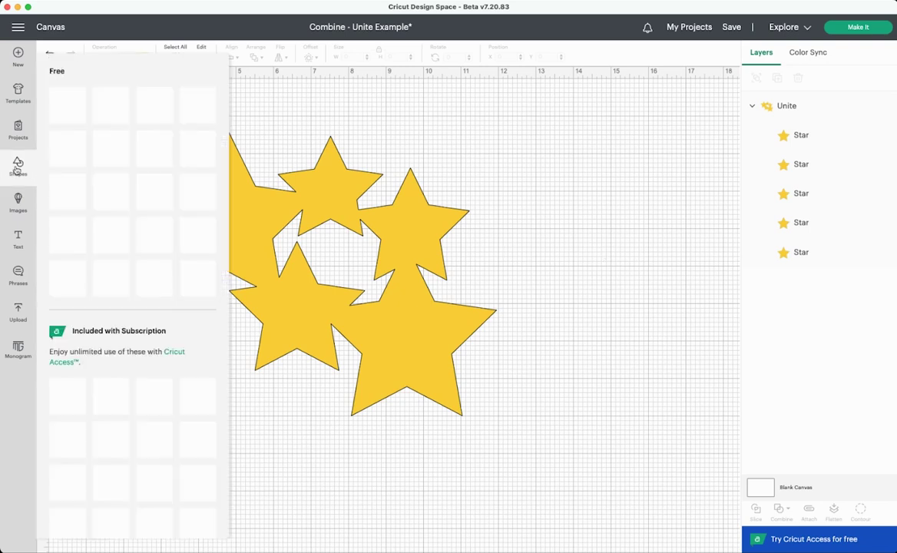
{"action": "left_click", "coordinate": [62, 140]}
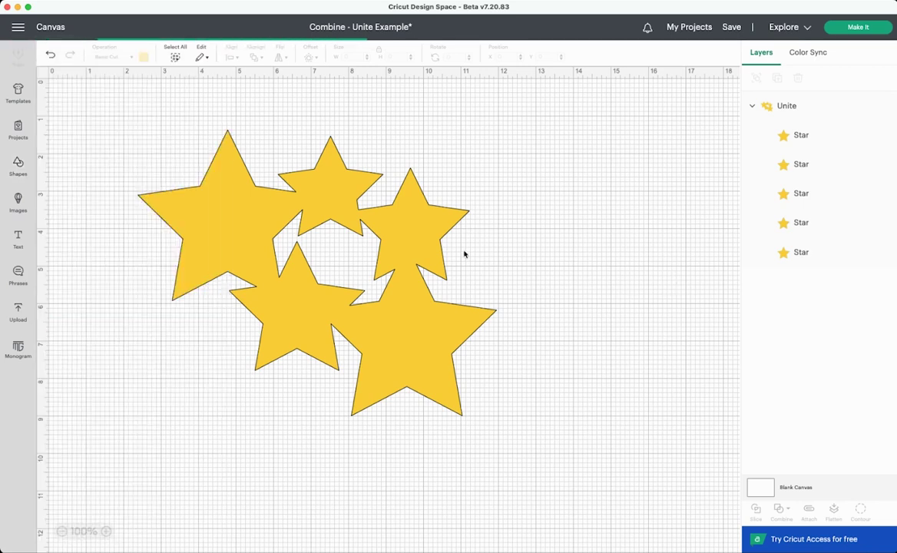
{"action": "left_click_drag", "start_coordinate": [96, 124], "coordinate": [519, 212]}
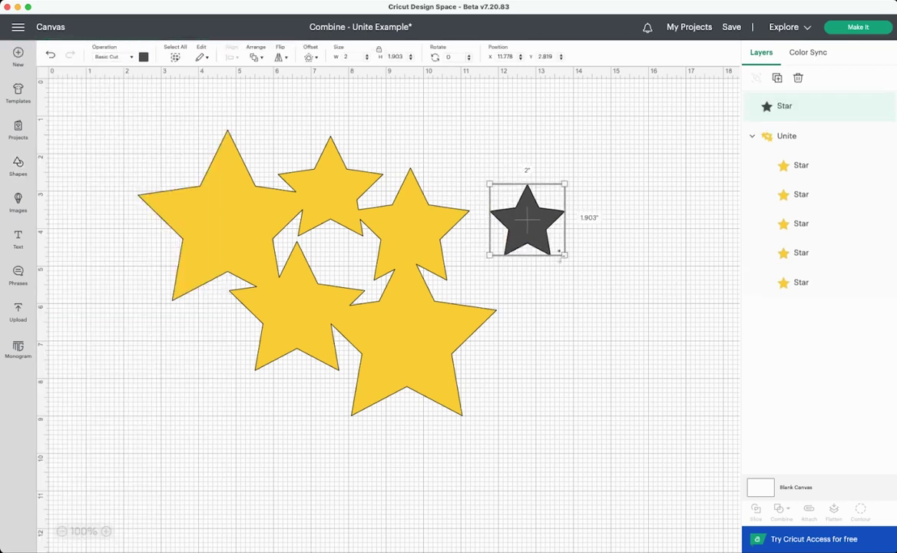
{"action": "left_click_drag", "start_coordinate": [561, 252], "coordinate": [635, 304]}
{"action": "mouse_move", "coordinate": [782, 107]}
{"action": "left_mouse_down"}
{"action": "mouse_move", "coordinate": [775, 142]}
{"action": "mouse_move", "coordinate": [777, 120]}
{"action": "left_mouse_up"}
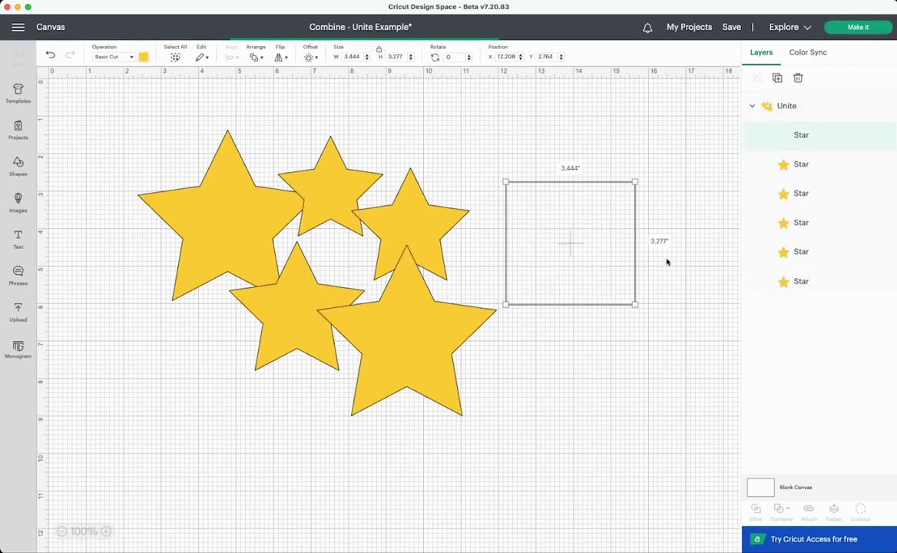
Step: Put the new star into the Unite group, overlapping the big star
{"action": "left_click", "coordinate": [618, 265]}
{"action": "left_click", "coordinate": [776, 134]}
{"action": "left_click_drag", "start_coordinate": [579, 244], "coordinate": [533, 340]}
{"action": "left_click", "coordinate": [652, 238]}
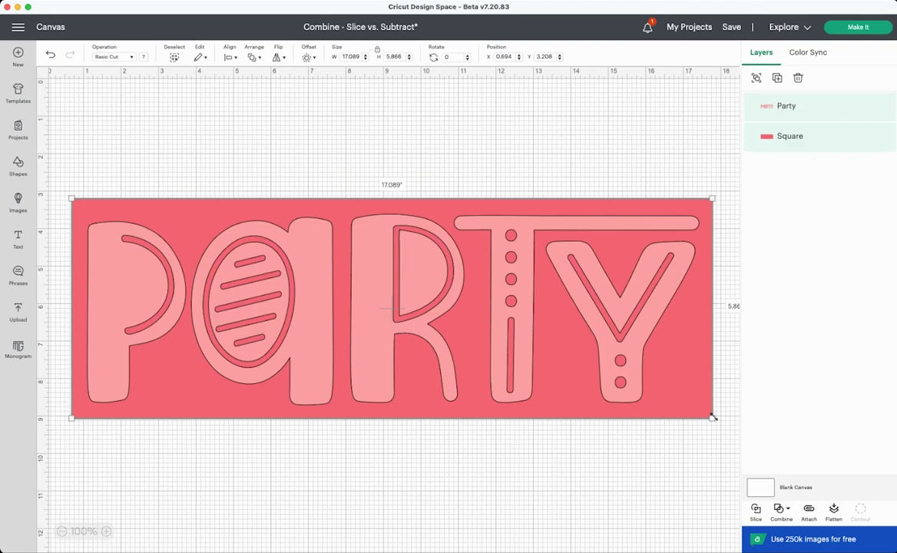
Step: Shrink PARTY to 8.881 inches wide, try slicing it apart, then undo the slice
{"action": "left_click_drag", "start_coordinate": [713, 417], "coordinate": [405, 313]}
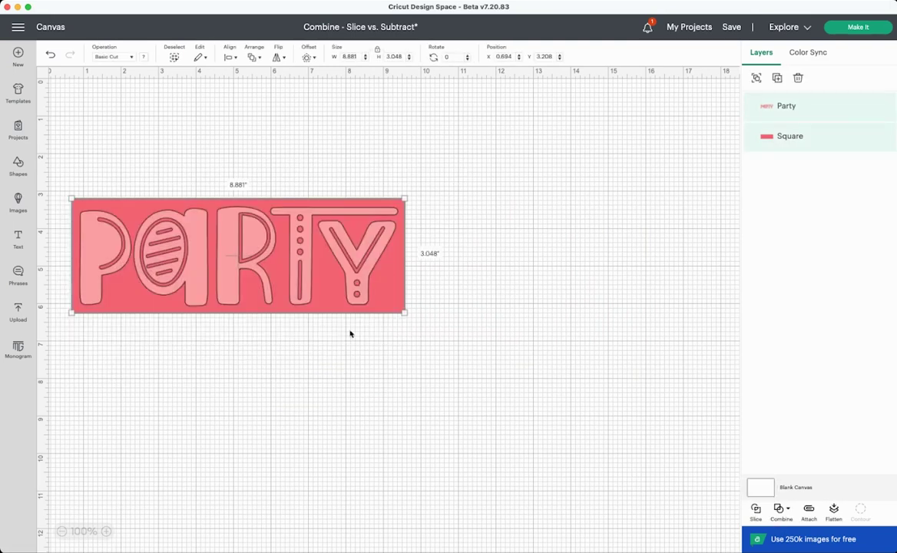
{"action": "key", "text": "shift+alt+q"}
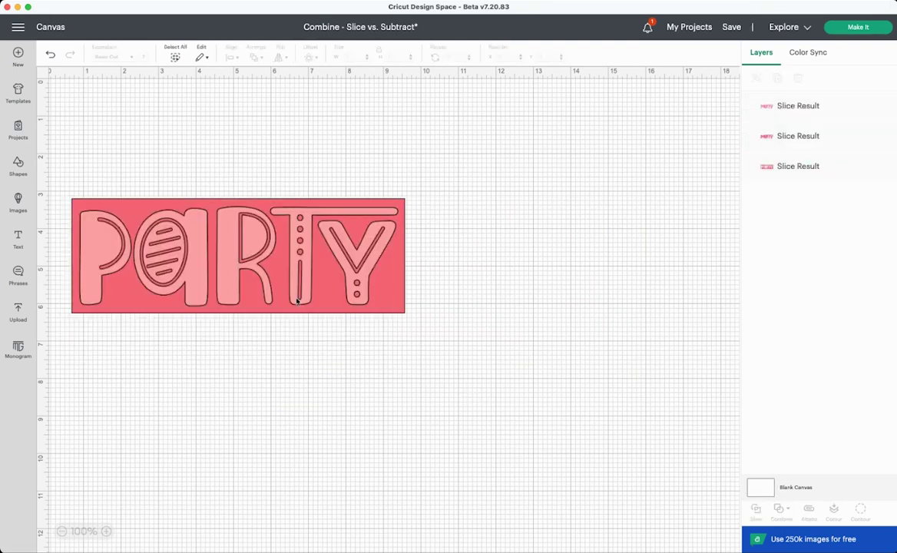
{"action": "left_click_drag", "start_coordinate": [240, 266], "coordinate": [577, 196]}
{"action": "left_click_drag", "start_coordinate": [226, 269], "coordinate": [564, 308]}
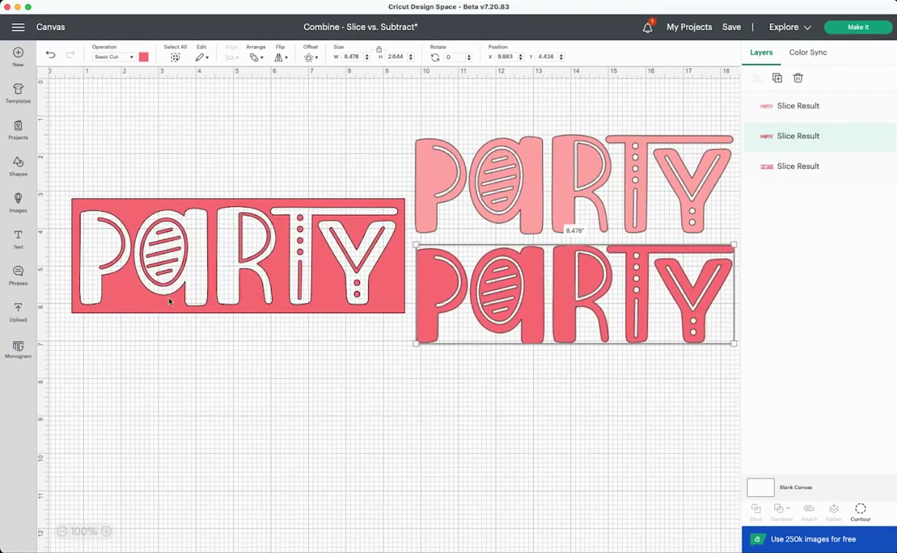
{"action": "key", "text": "super+z"}
{"action": "key", "text": "super+z"}
{"action": "key", "text": "super+z"}
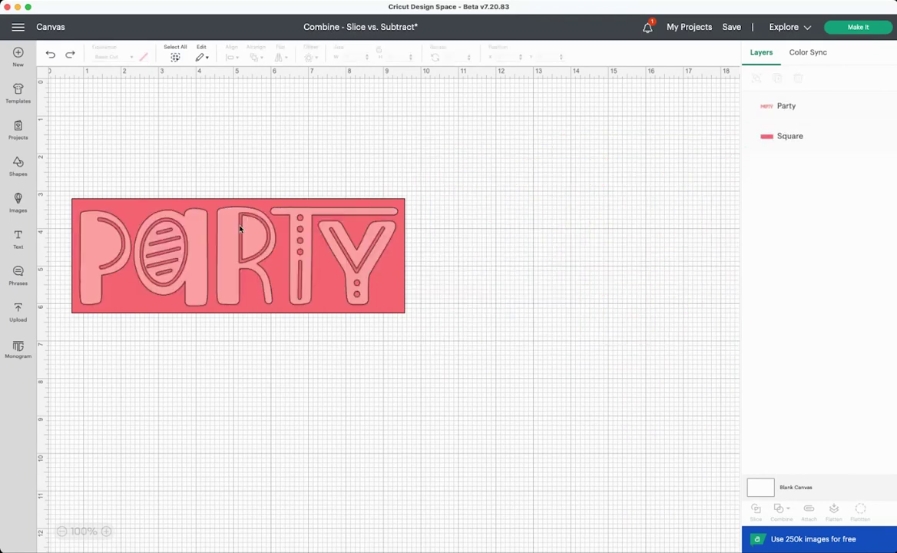
{"action": "left_click_drag", "start_coordinate": [62, 184], "coordinate": [417, 325]}
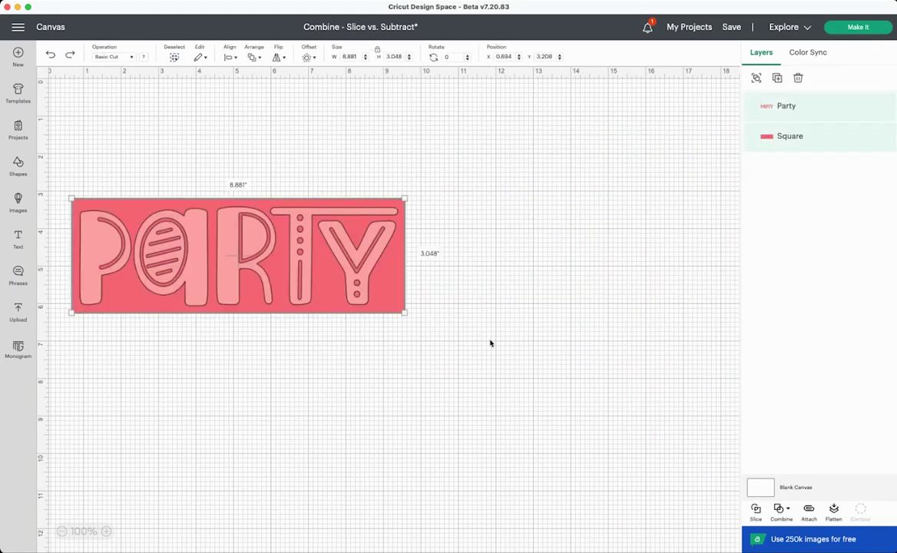
{"action": "left_click", "coordinate": [779, 510]}
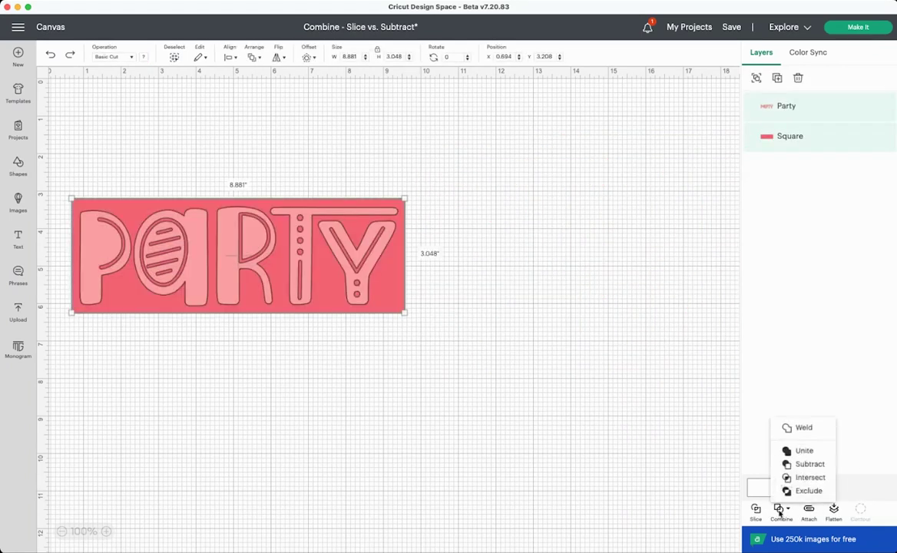
Step: Subtract the PARTY letters from the pink rectangle
{"action": "left_click", "coordinate": [809, 464]}
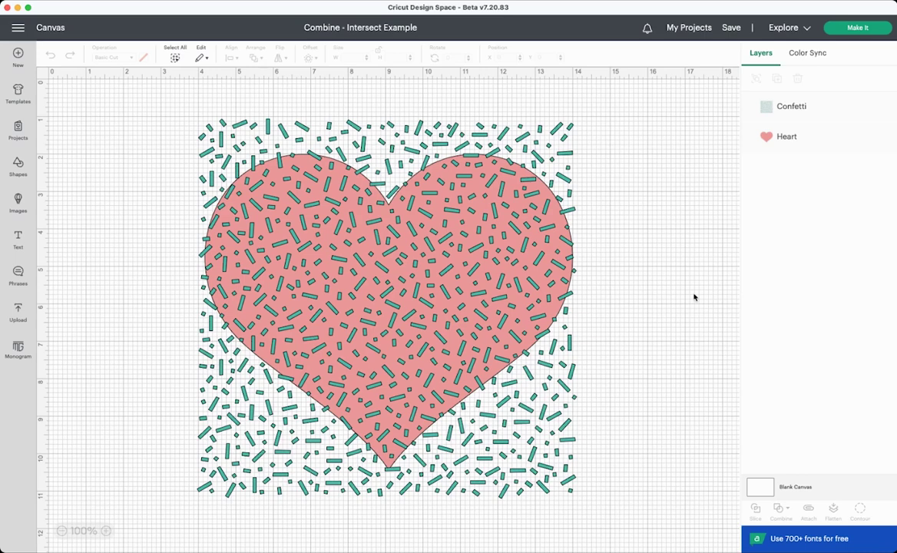
Step: Undo the last change, then intersect the Confetti layer with the Heart
{"action": "key", "text": "super+z"}
{"action": "left_click_drag", "start_coordinate": [144, 153], "coordinate": [422, 315]}
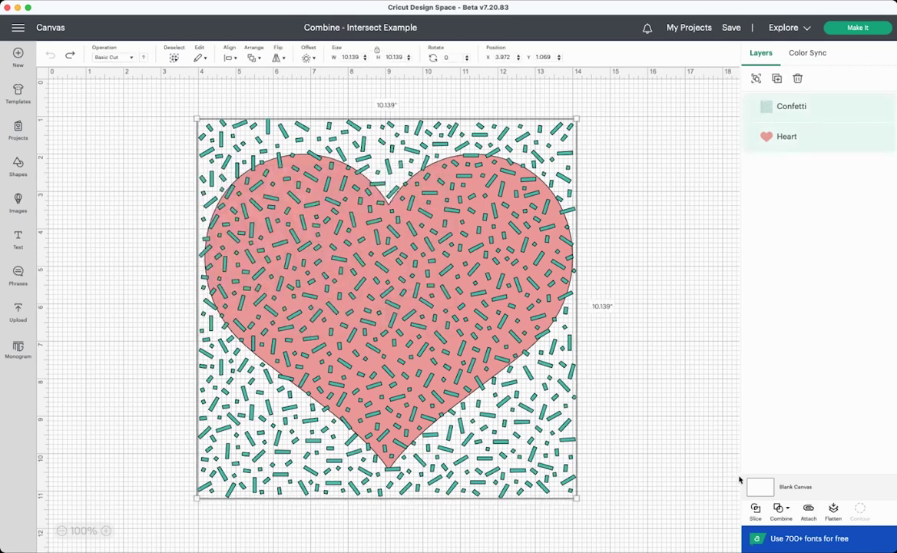
{"action": "left_click", "coordinate": [780, 508]}
{"action": "left_click", "coordinate": [799, 477]}
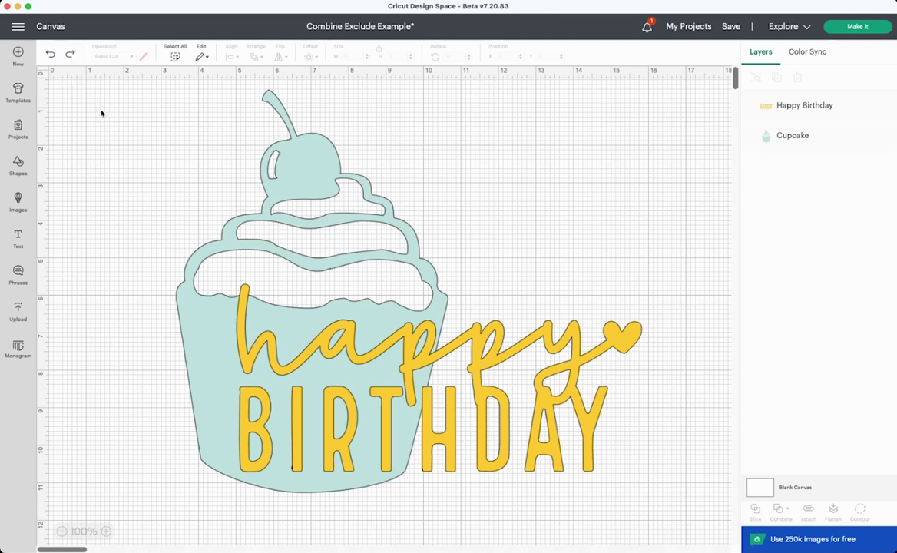
Step: Select the cupcake and Happy Birthday text together and apply Exclude, redoing it to restore the result
{"action": "left_click_drag", "start_coordinate": [100, 119], "coordinate": [655, 502]}
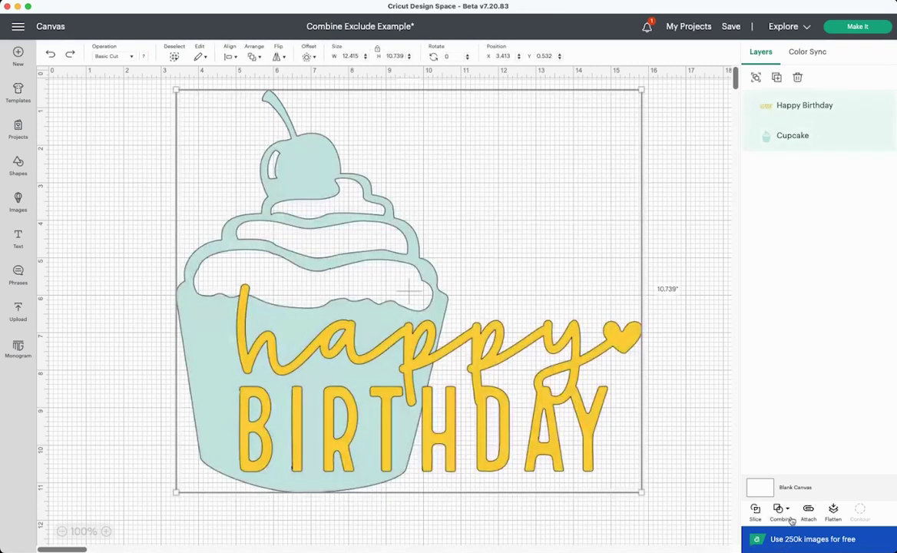
{"action": "left_click", "coordinate": [779, 508]}
{"action": "left_click", "coordinate": [684, 200]}
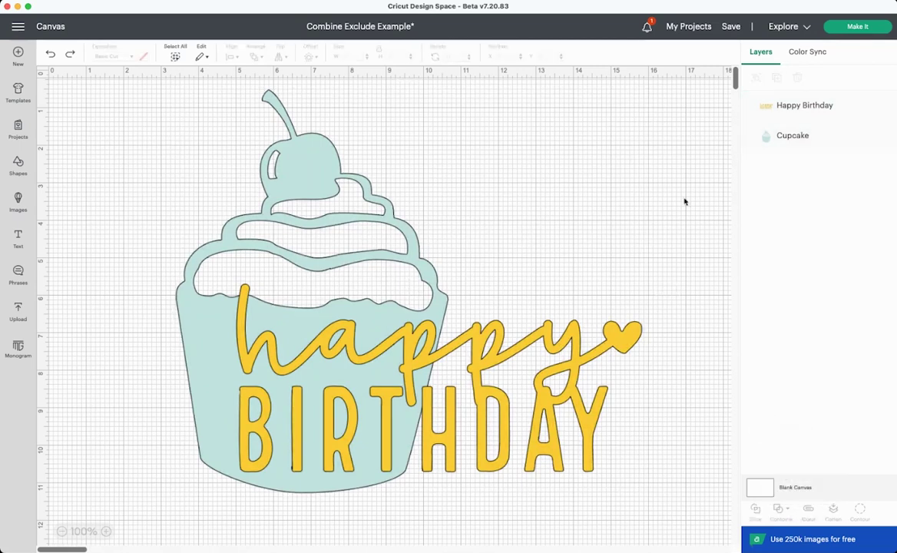
{"action": "key", "text": "super+shift+z"}
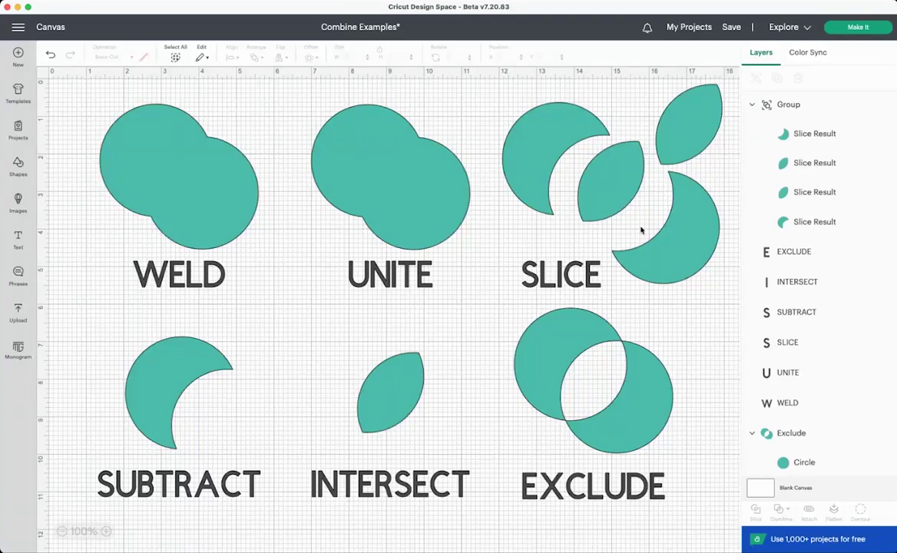
Step: Undo the Unite and Subtract example shapes so each returns to two separate circles
{"action": "left_click", "coordinate": [407, 175]}
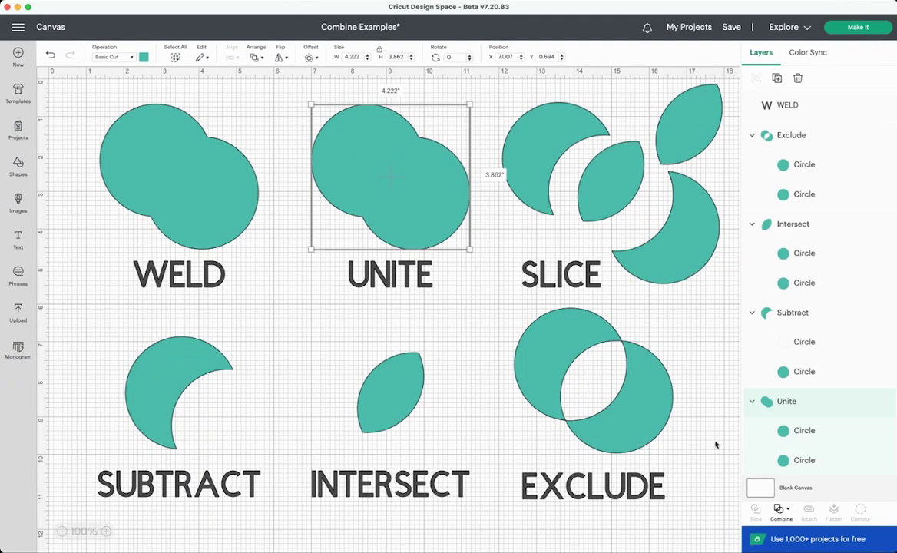
{"action": "left_click", "coordinate": [784, 511]}
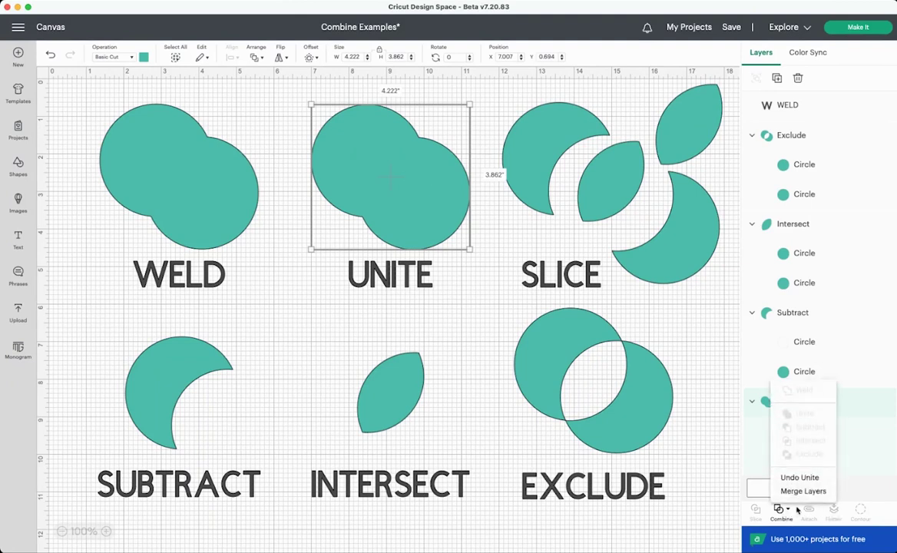
{"action": "left_click", "coordinate": [817, 479]}
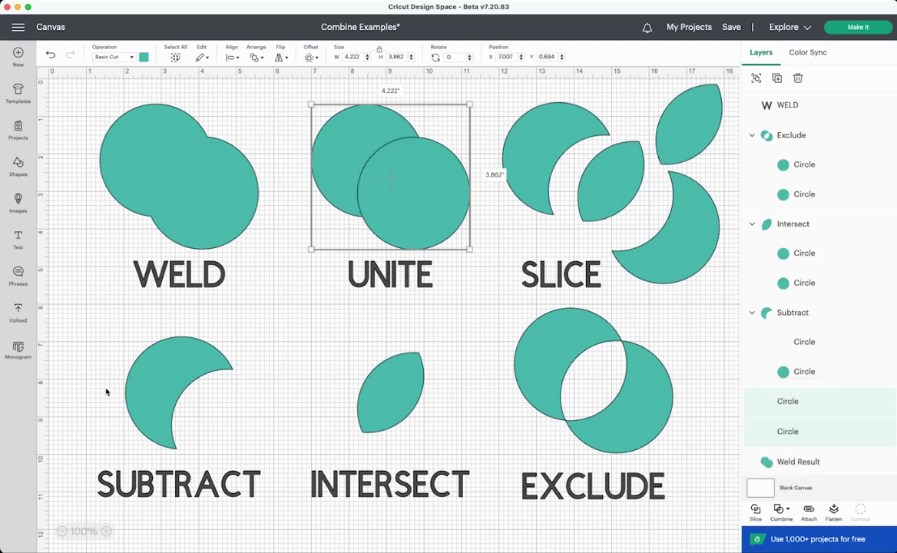
{"action": "left_click", "coordinate": [152, 353]}
{"action": "left_click", "coordinate": [782, 513]}
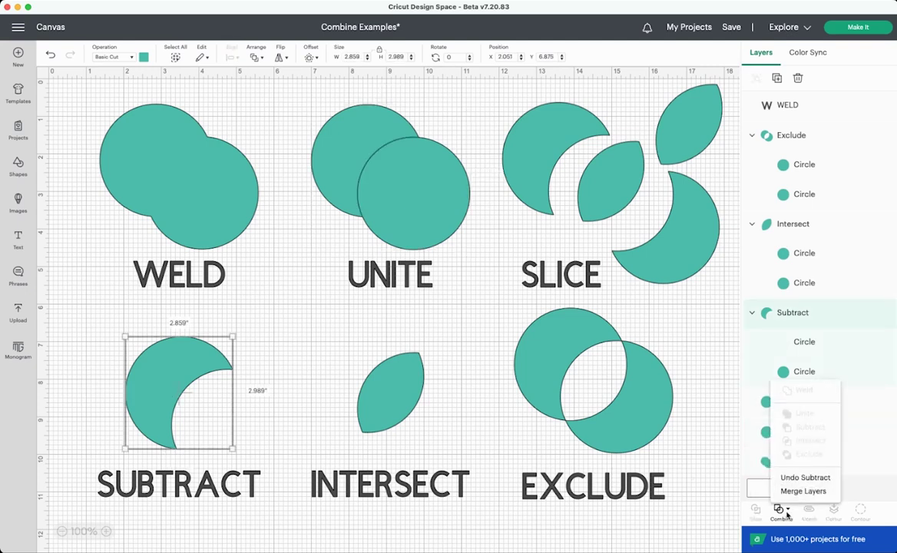
{"action": "left_click", "coordinate": [804, 475]}
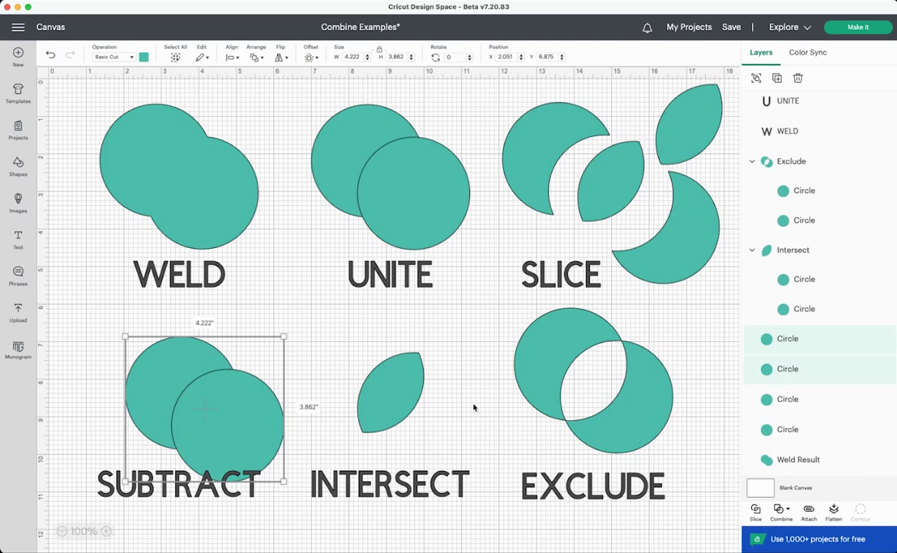
Step: Merge the Exclude example shape into a single Merge layer
{"action": "left_click", "coordinate": [542, 375]}
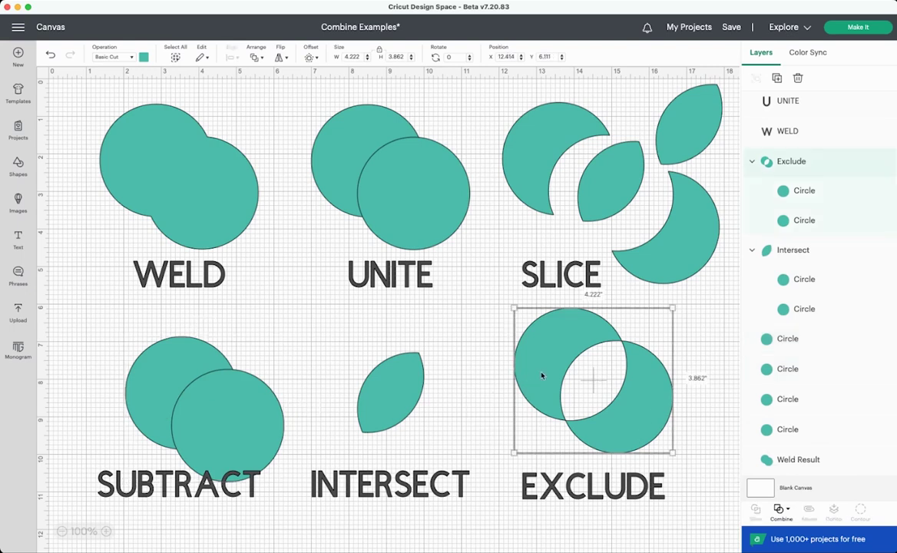
{"action": "left_click", "coordinate": [779, 511]}
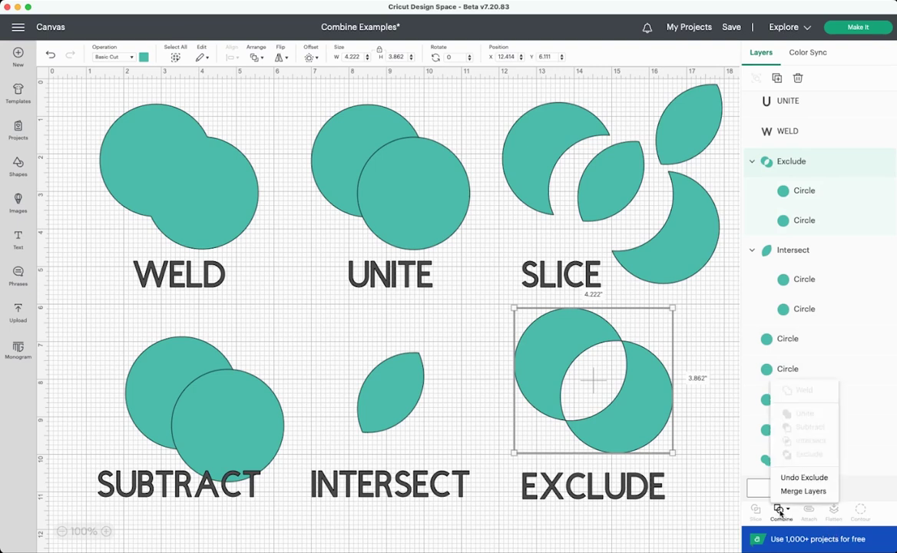
{"action": "left_click", "coordinate": [803, 491]}
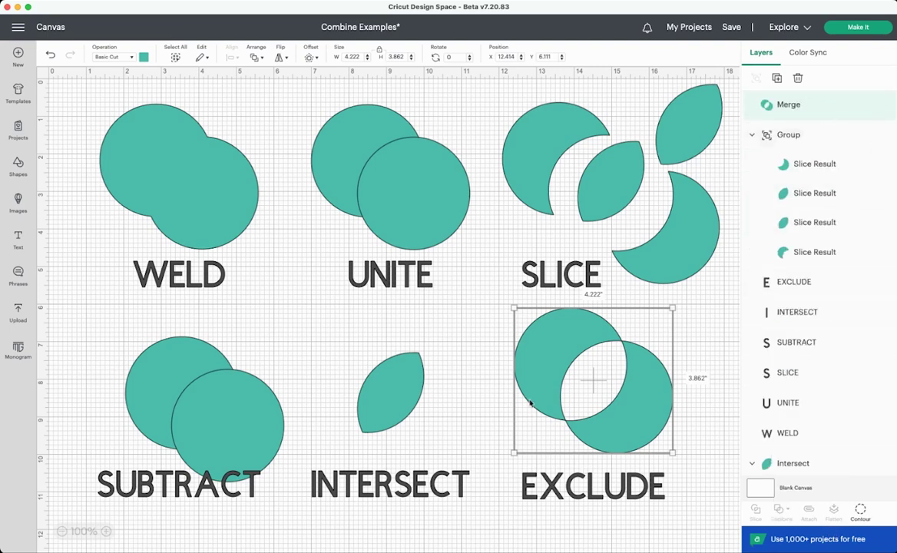